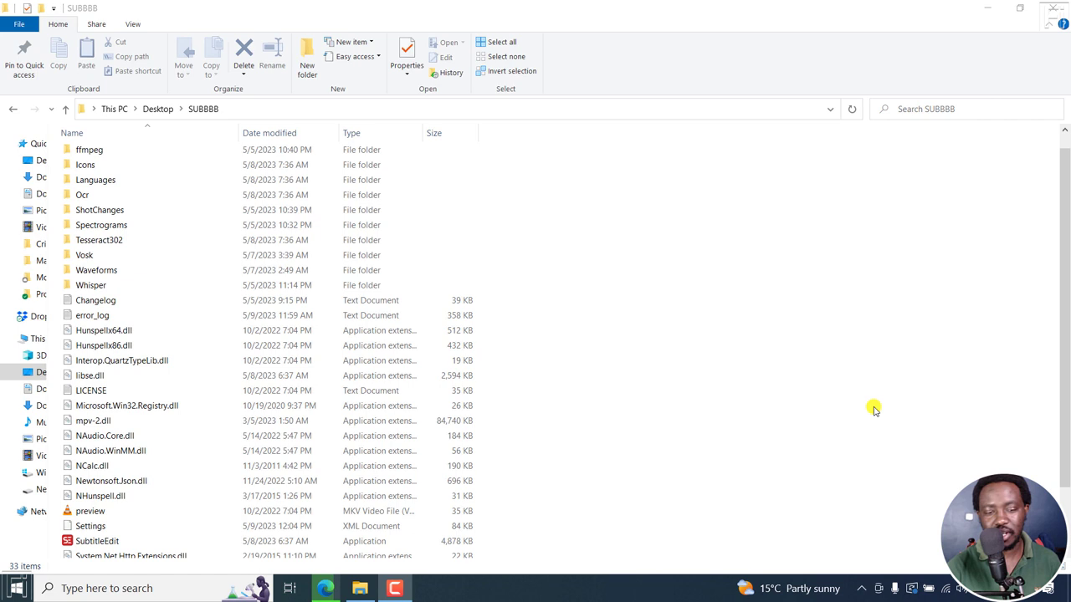
# - Select the SubtitleEdit application file in the Desktop's SUBBBB folder
pyautogui.click(101, 542)
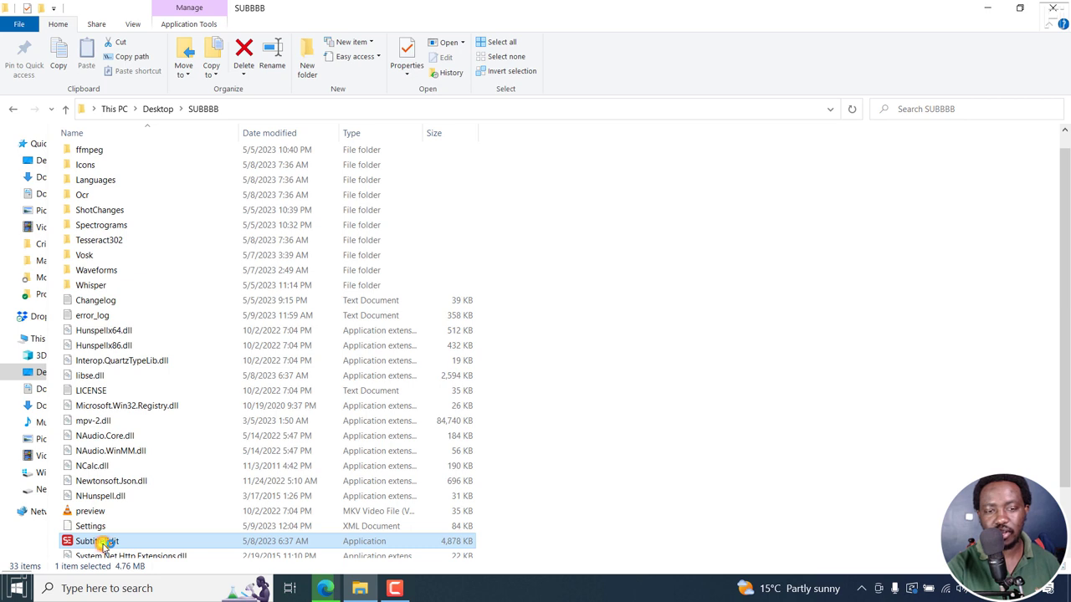
# - Launch Subtitle Edit and check its version details under Help > About
pyautogui.doubleClick(102, 542)
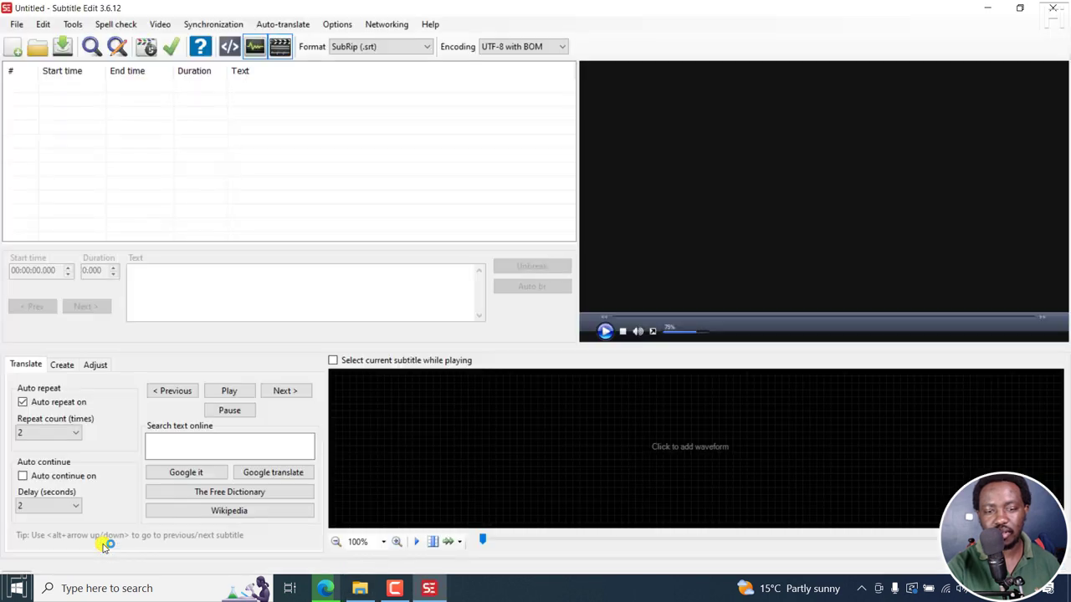
pyautogui.click(428, 23)
pyautogui.click(464, 75)
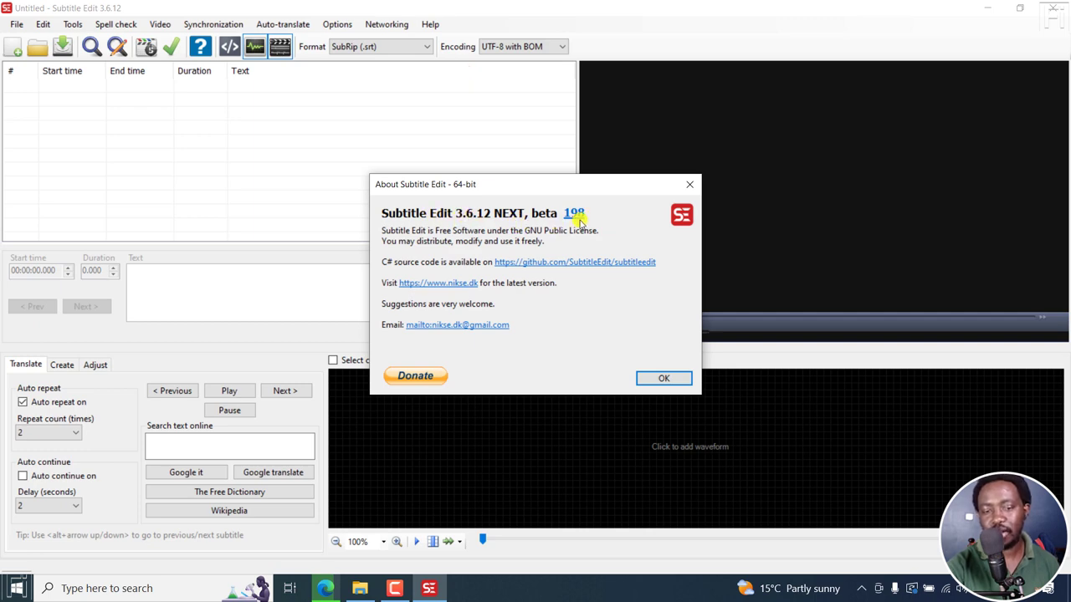
pyautogui.click(689, 184)
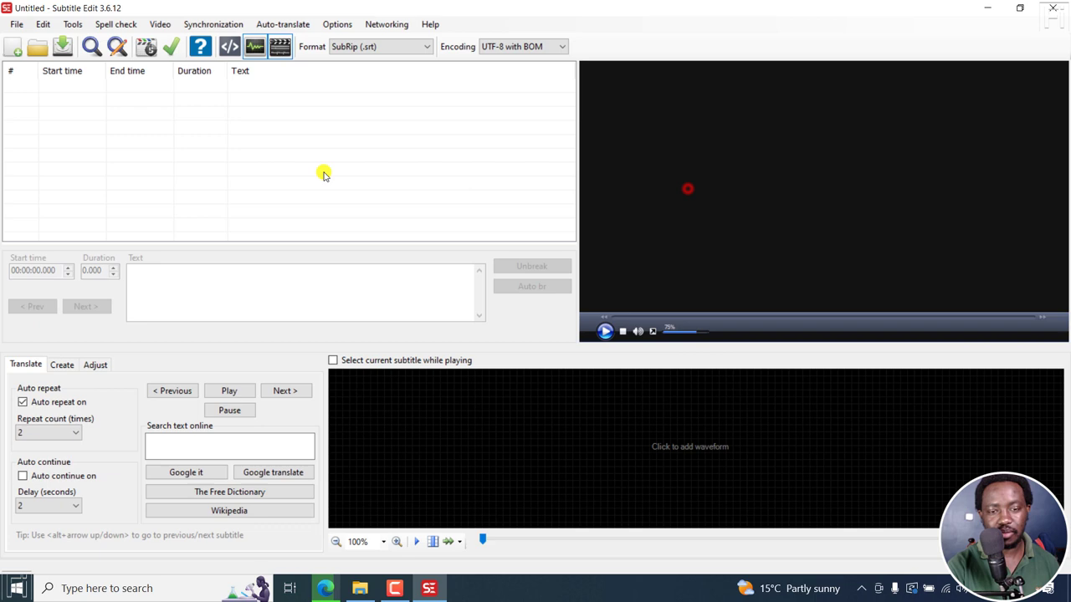
# - Open the video file '5 Places to Visit In Kenya' from the Video menu
pyautogui.click(160, 24)
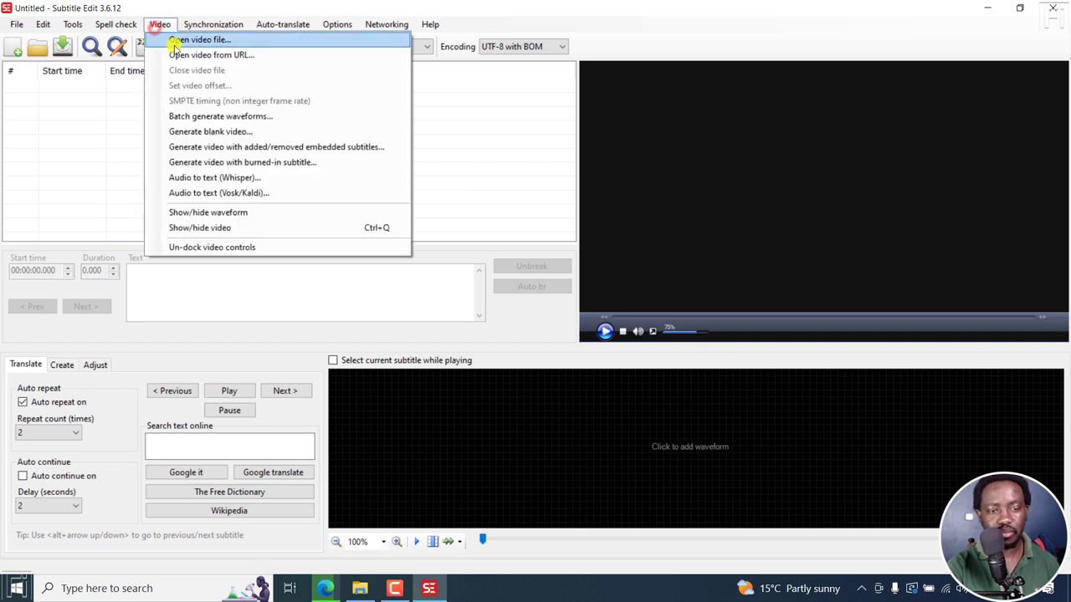
pyautogui.click(174, 44)
pyautogui.click(134, 118)
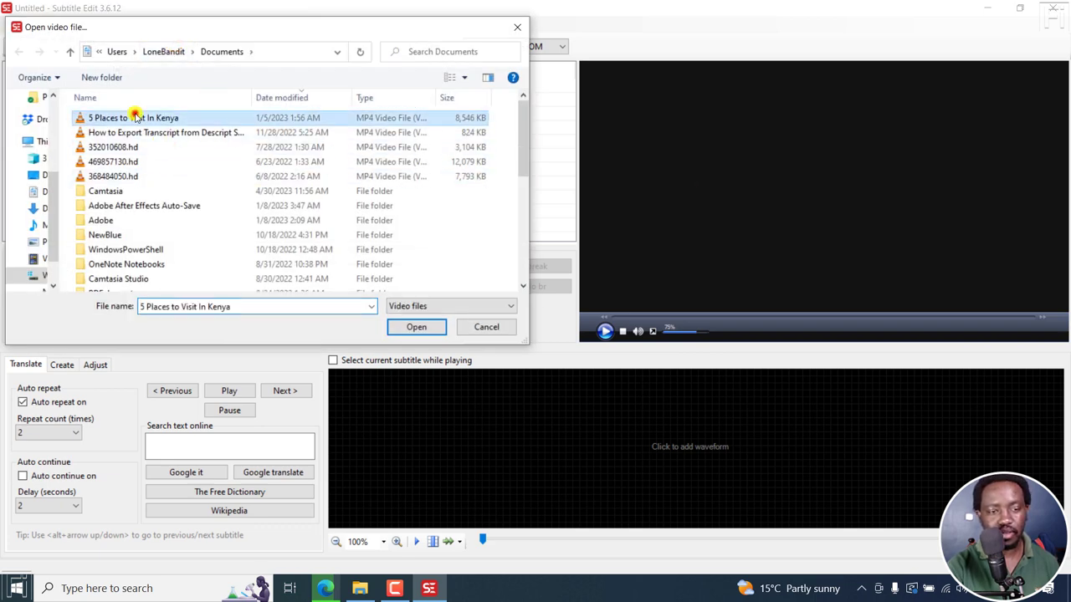
pyautogui.click(413, 326)
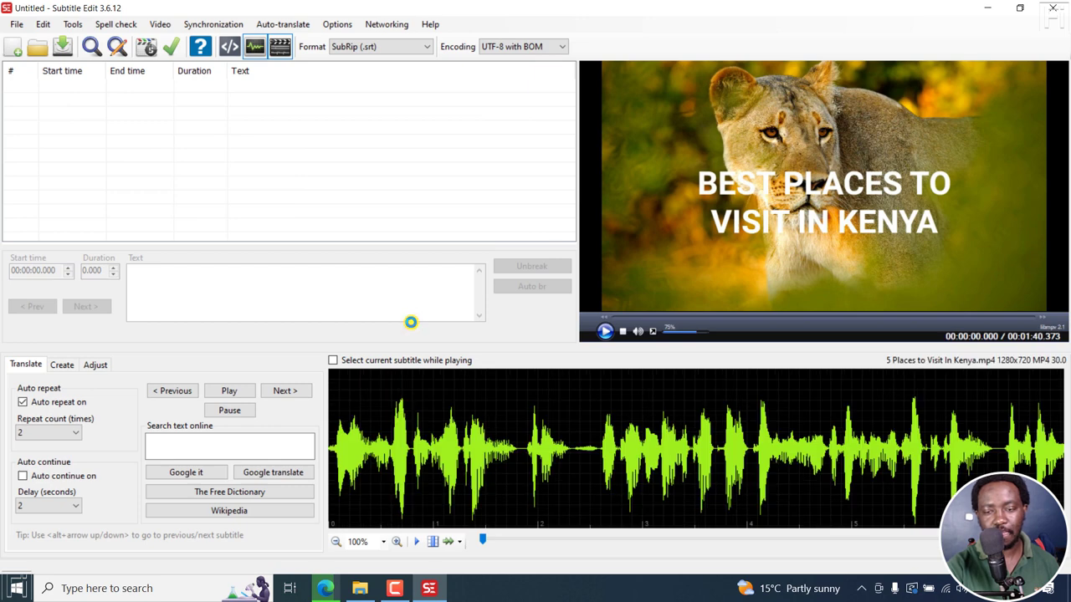
# - Generate subtitles with Whisper Audio to text, keeping the Const-me engine and base model
pyautogui.click(160, 26)
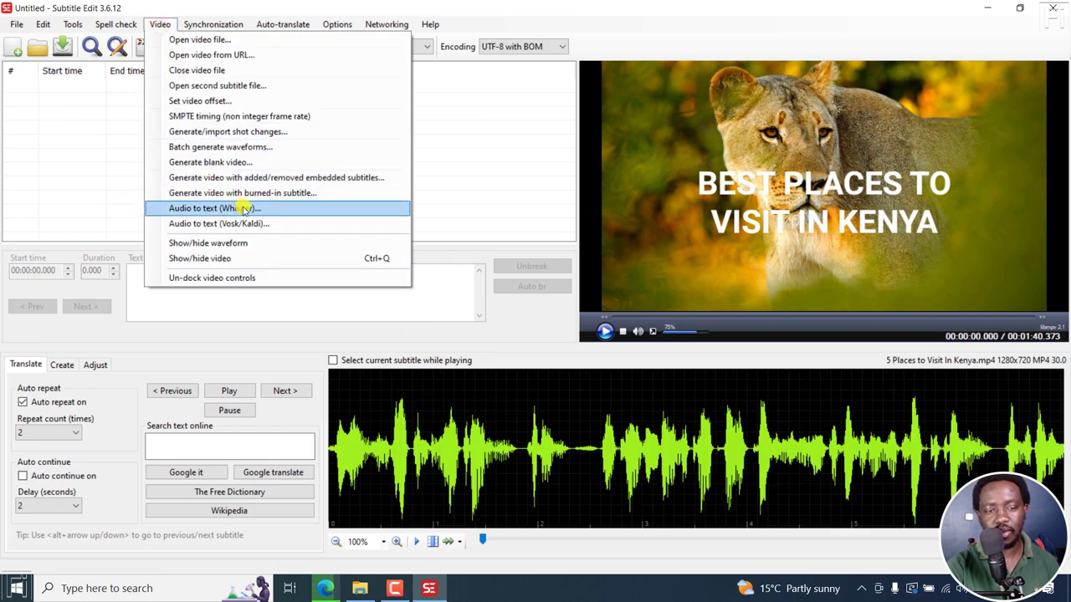
pyautogui.click(214, 209)
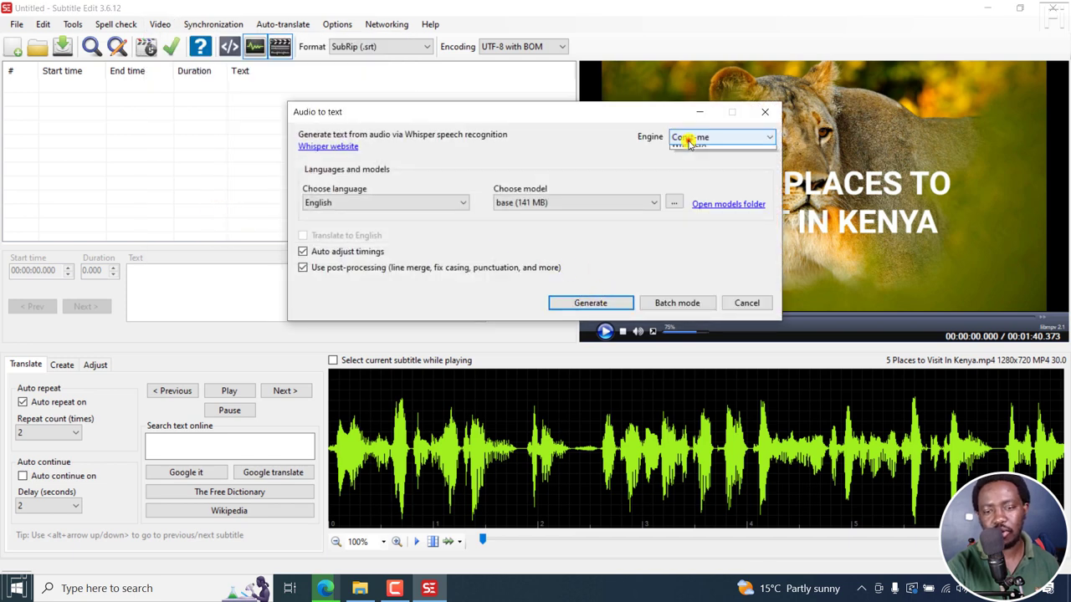
pyautogui.click(681, 138)
pyautogui.click(691, 172)
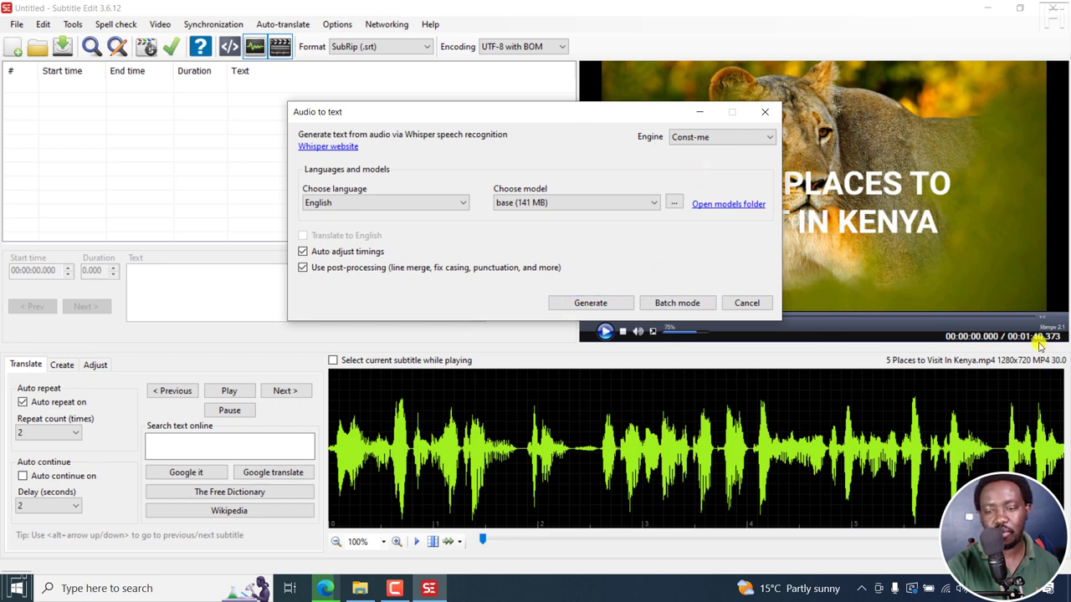
pyautogui.click(617, 304)
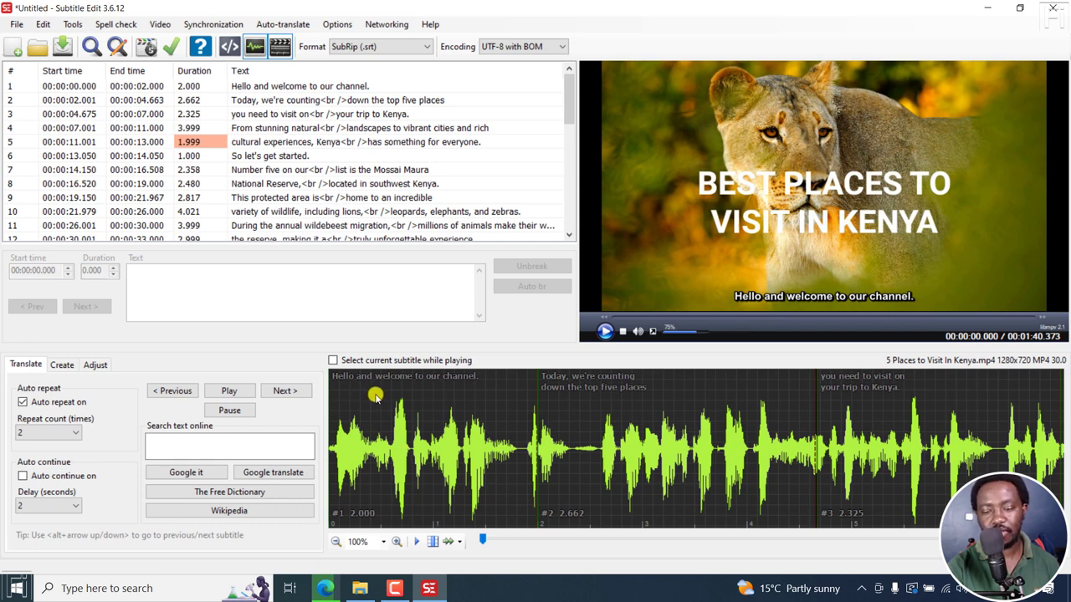
# - Play the Kenya video for a few seconds, then pause it to check the captions
pyautogui.press('space')
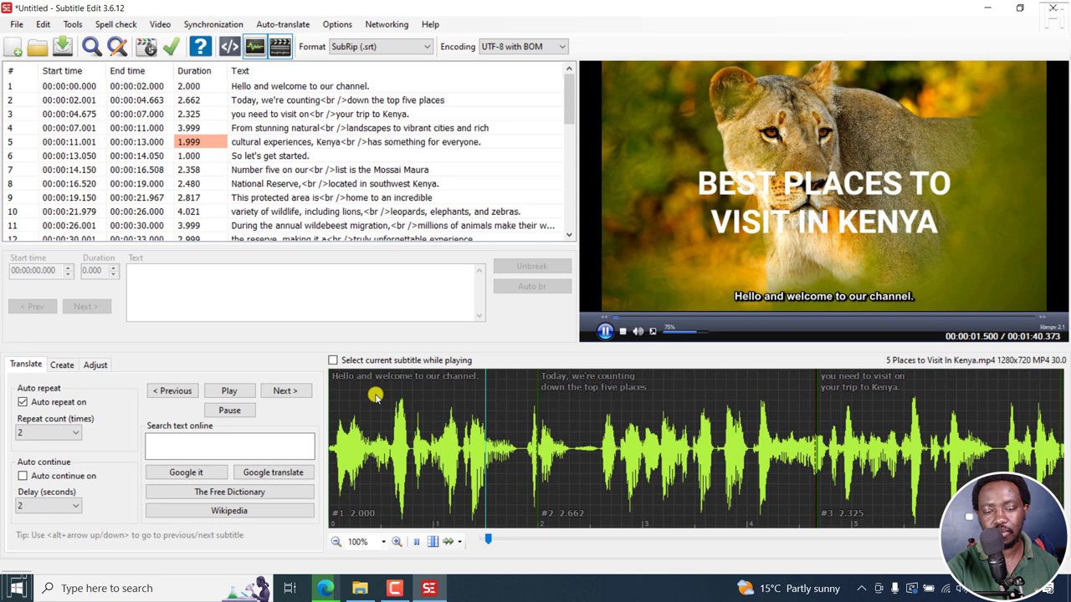
pyautogui.press('space')
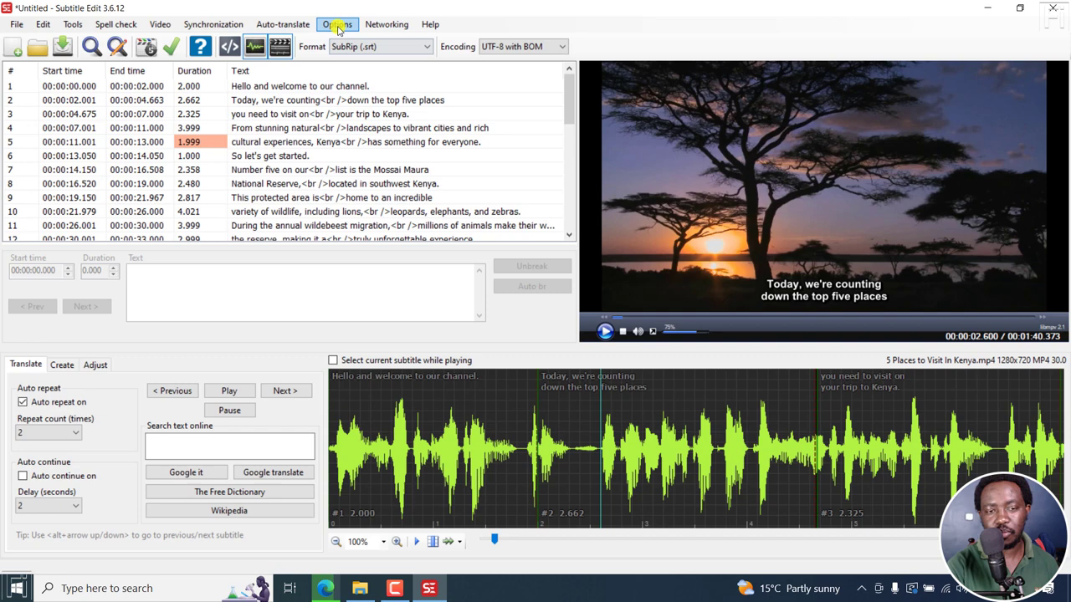
# - Set the Video player subtitle preview font to Tahoma and save the settings
pyautogui.click(337, 25)
pyautogui.click(349, 40)
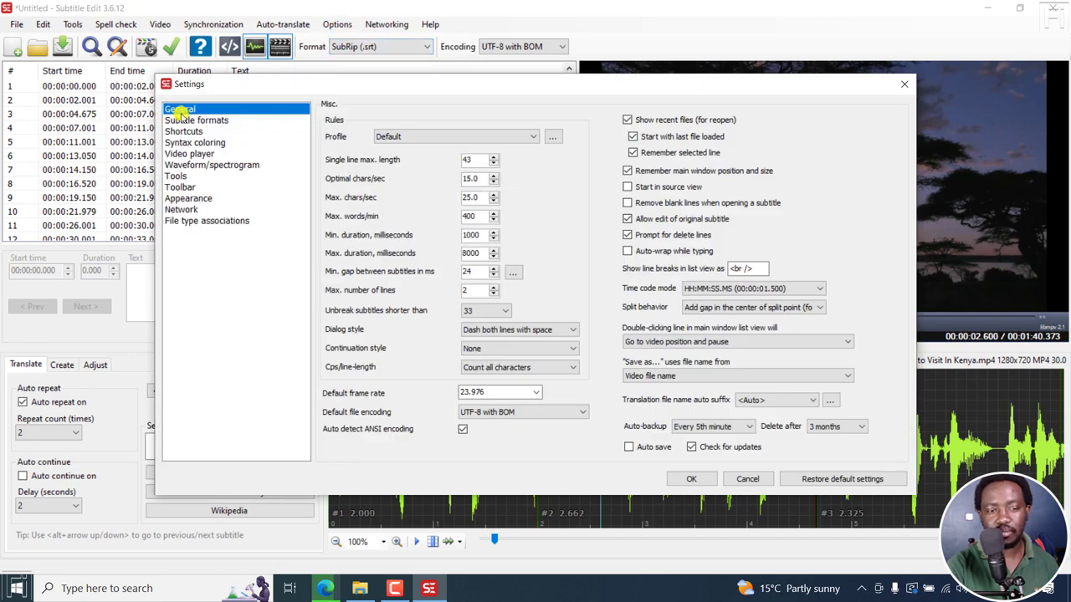
pyautogui.click(188, 154)
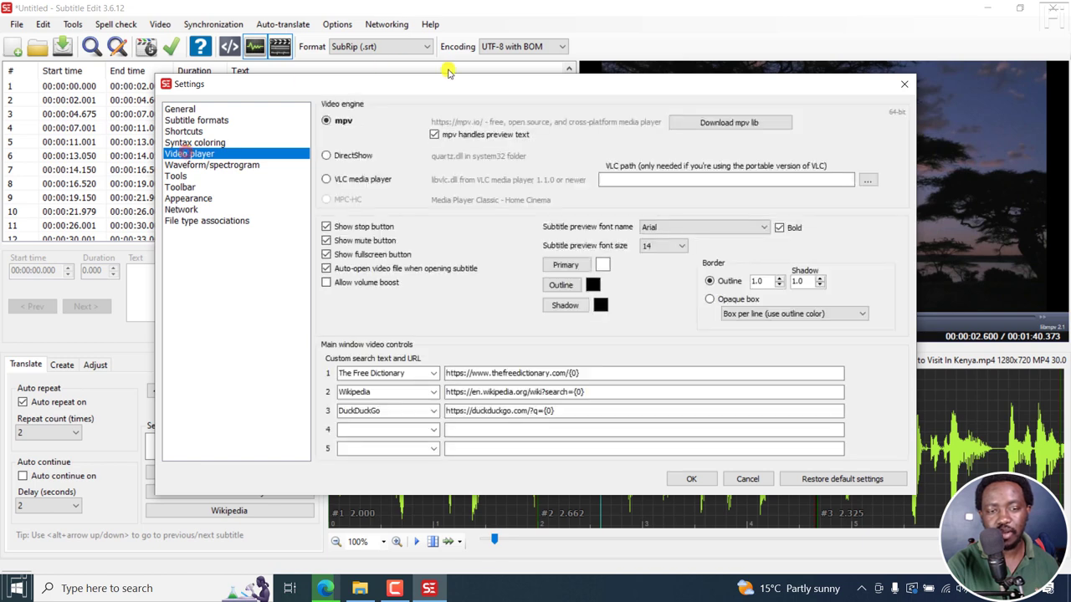
pyautogui.moveTo(455, 87); pyautogui.dragTo(202, 96)
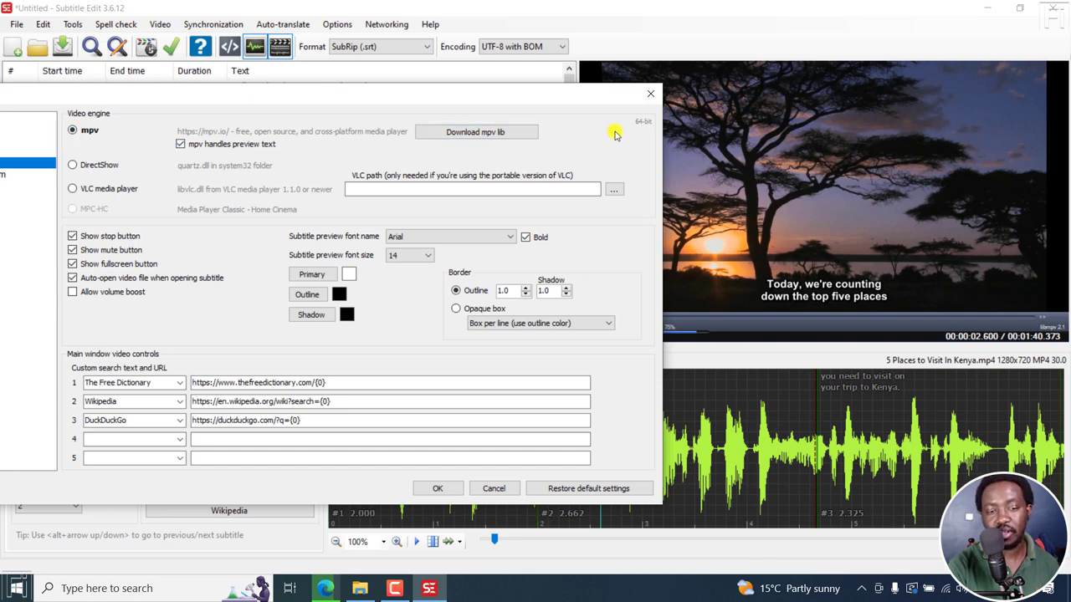
pyautogui.moveTo(521, 91); pyautogui.dragTo(494, 59)
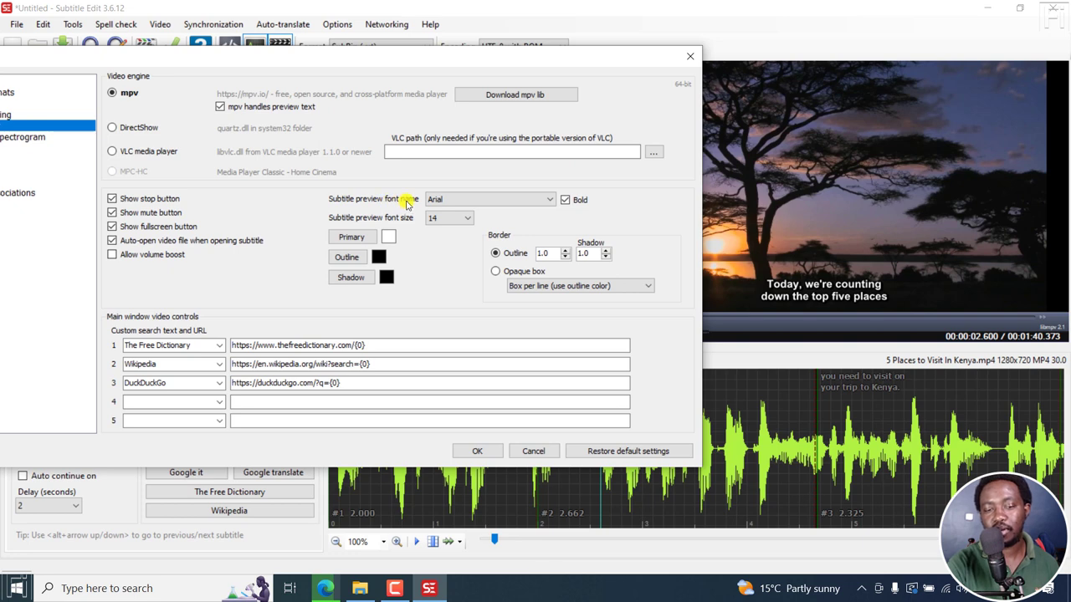
pyautogui.click(503, 201)
pyautogui.press('t')
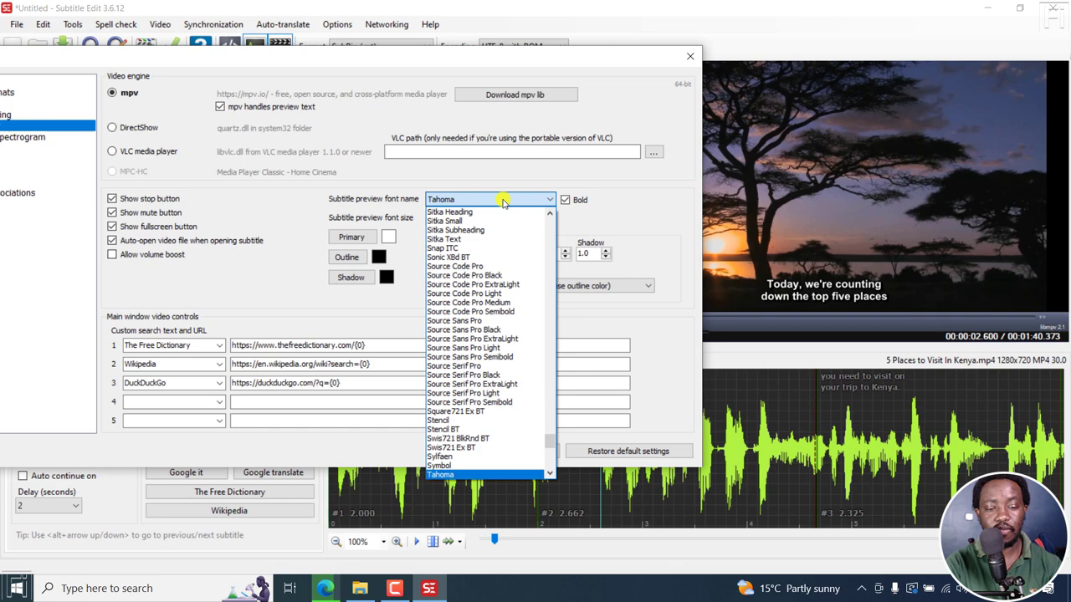
pyautogui.click(441, 474)
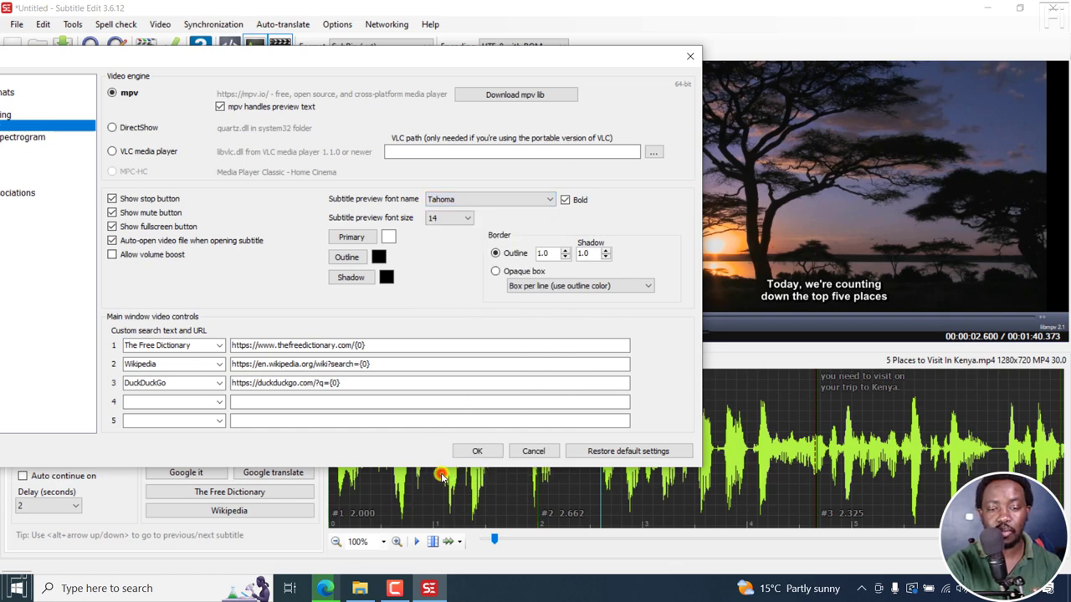
pyautogui.click(477, 451)
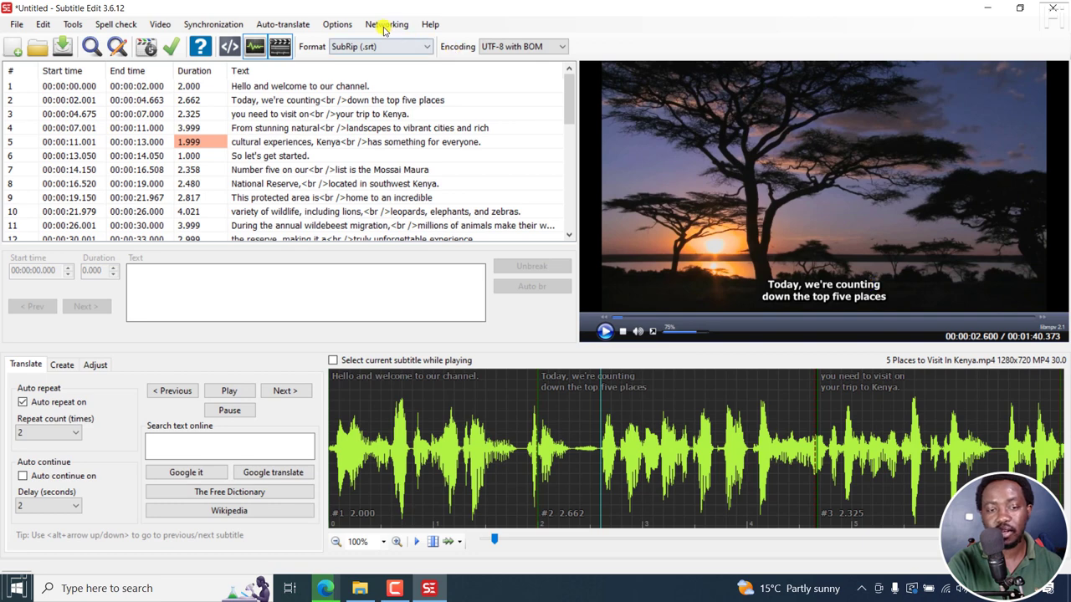
# - Reopen the Video player settings and review the preview font and size choices
pyautogui.click(337, 24)
pyautogui.click(347, 39)
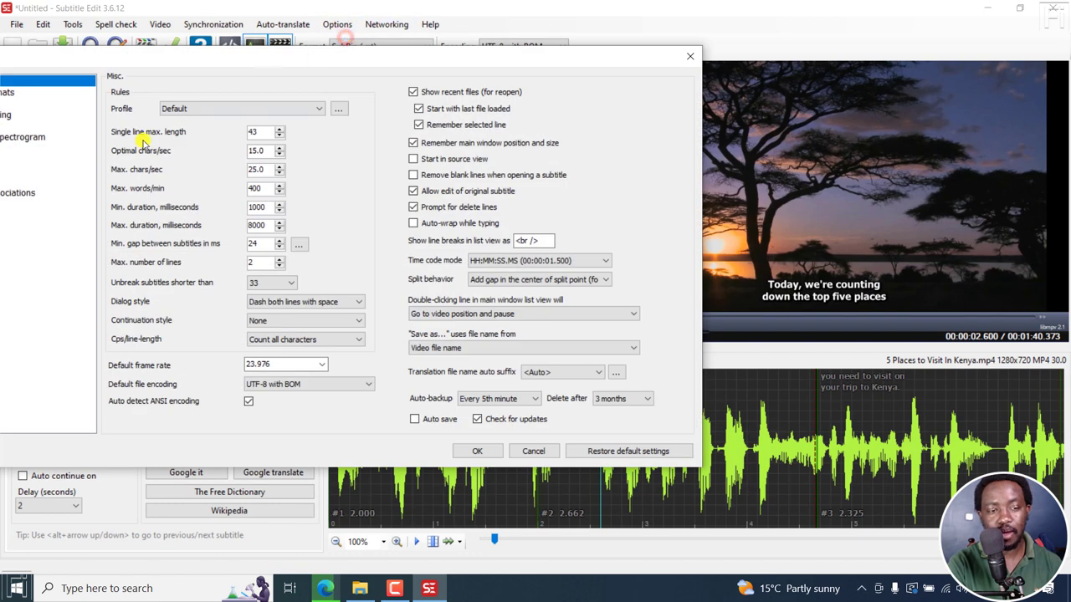
pyautogui.moveTo(82, 63); pyautogui.dragTo(233, 69)
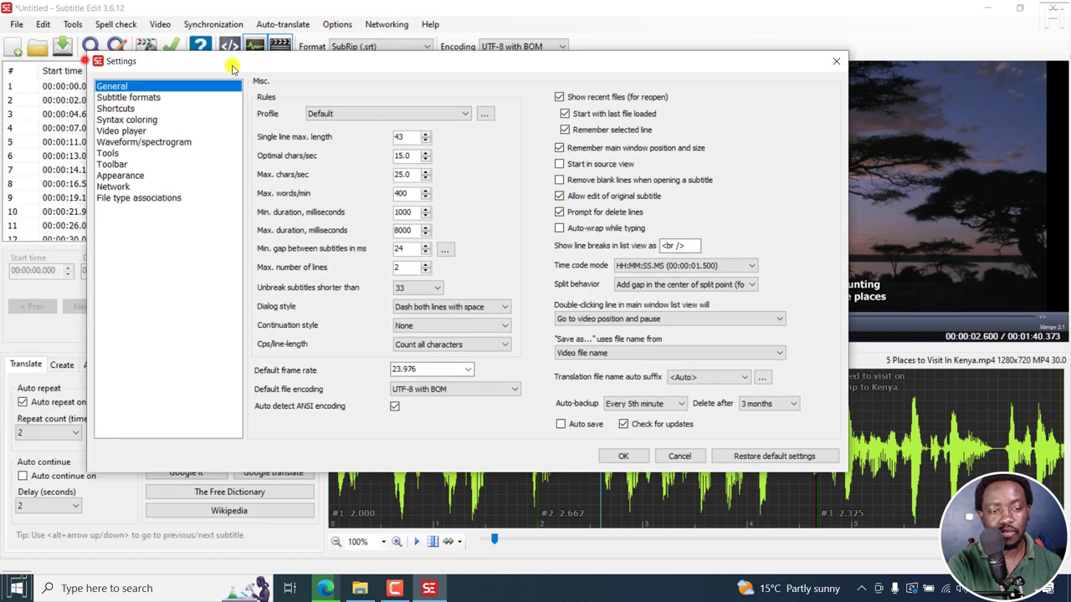
pyautogui.click(124, 131)
pyautogui.moveTo(364, 61); pyautogui.dragTo(143, 71)
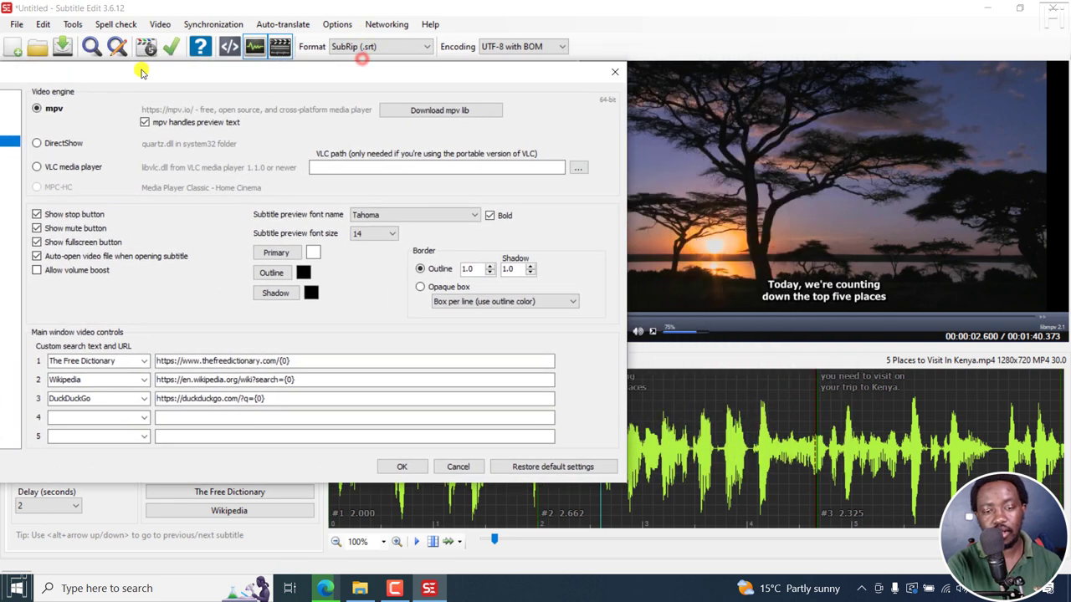
pyautogui.moveTo(478, 71); pyautogui.dragTo(427, 72)
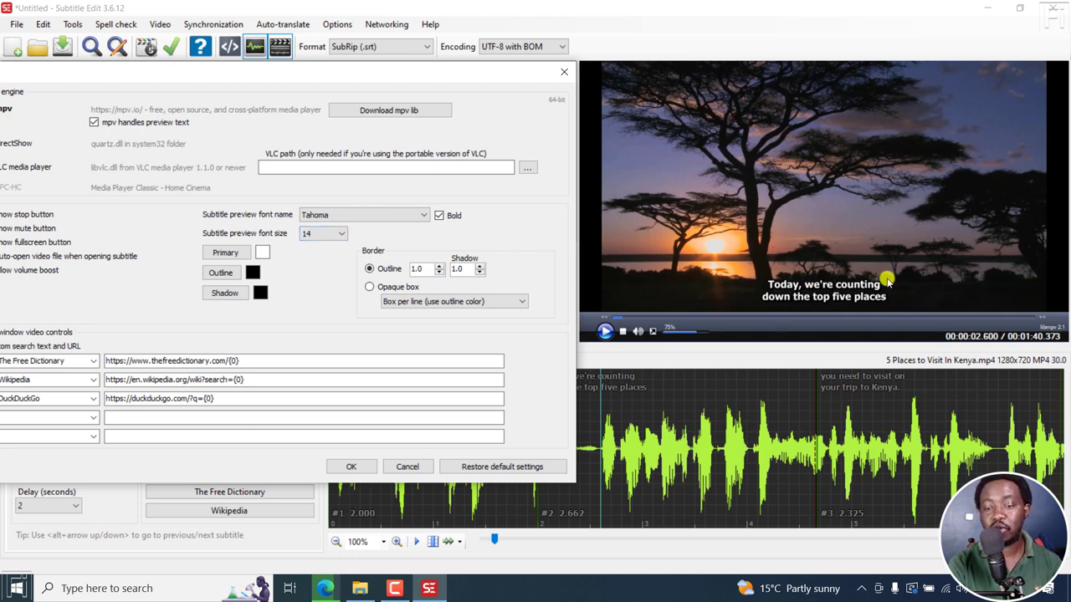
pyautogui.click(367, 215)
pyautogui.click(493, 200)
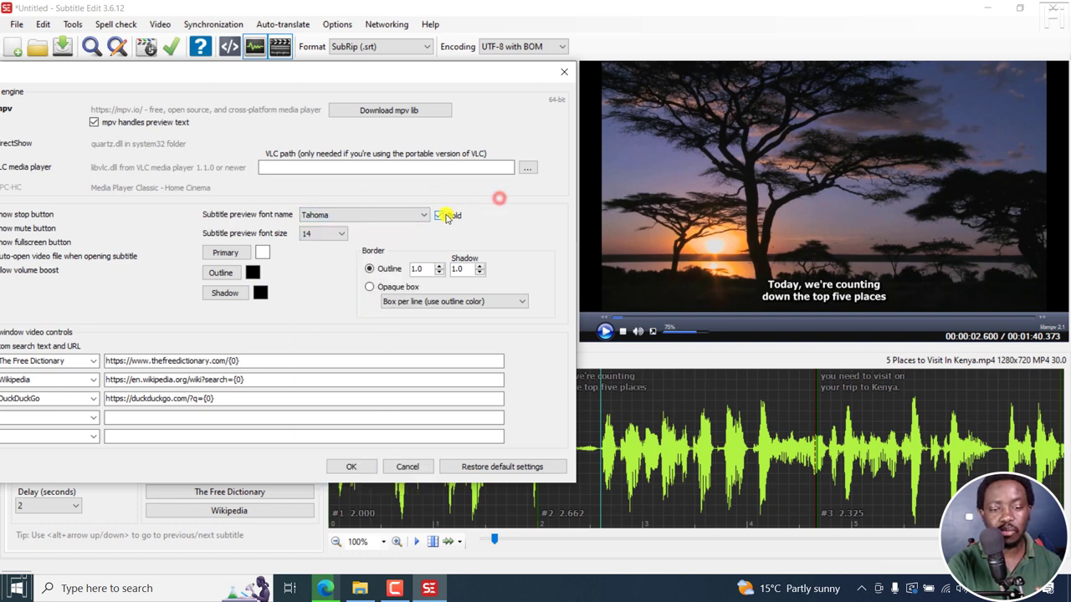
pyautogui.click(335, 234)
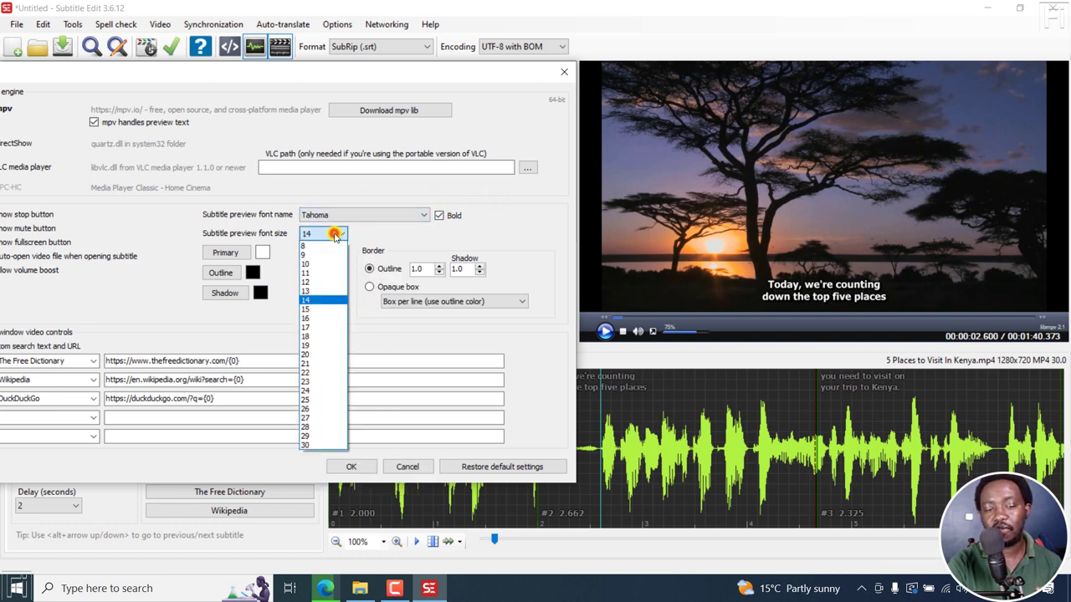
pyautogui.click(439, 238)
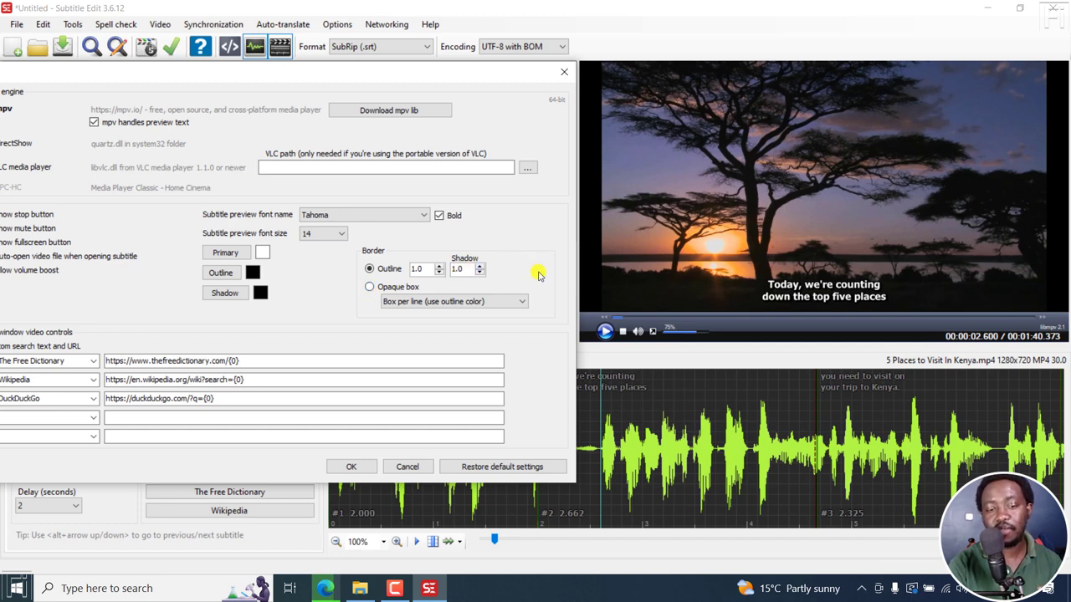
# - Set the preview font to Arial at size 16 and save the settings
pyautogui.click(370, 216)
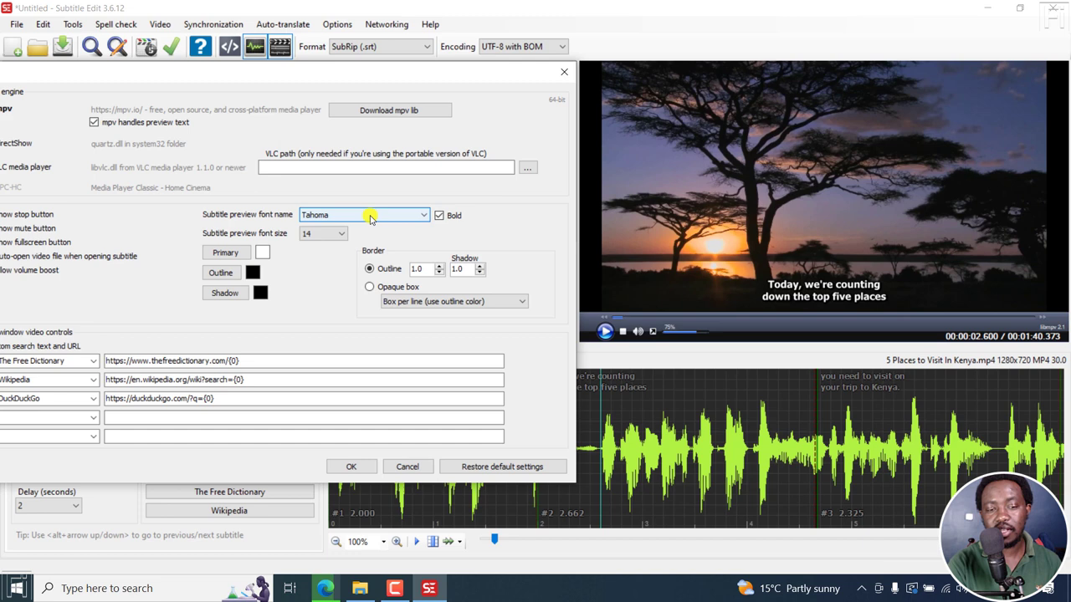
pyautogui.press('Home')
pyautogui.press('r')
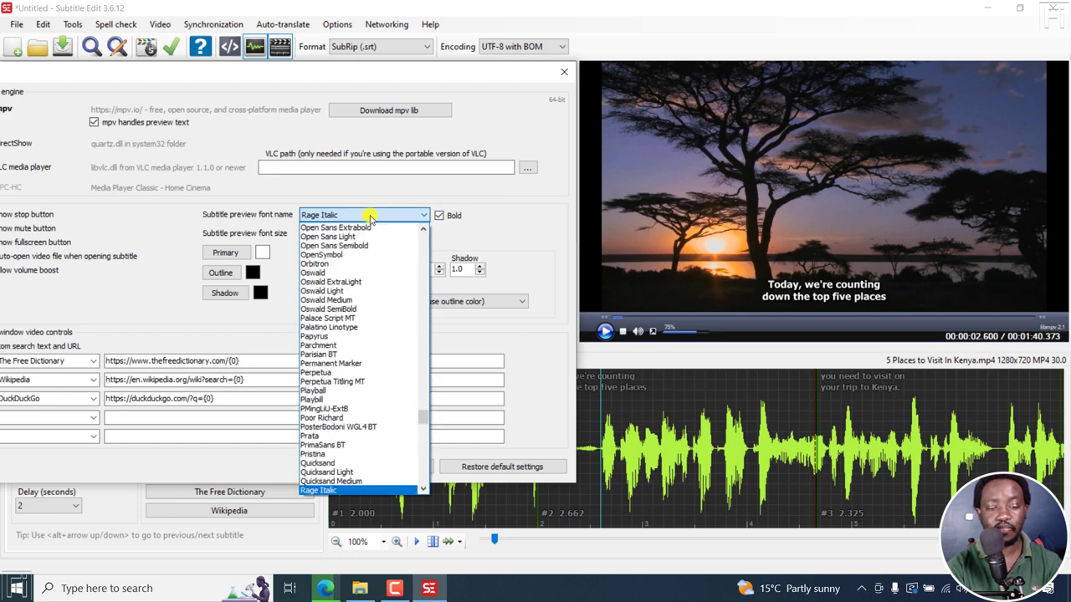
pyautogui.press('Home')
pyautogui.press('Down')
pyautogui.press('Down')
pyautogui.press('Down')
pyautogui.press('Down')
pyautogui.press('Down')
pyautogui.press('Down')
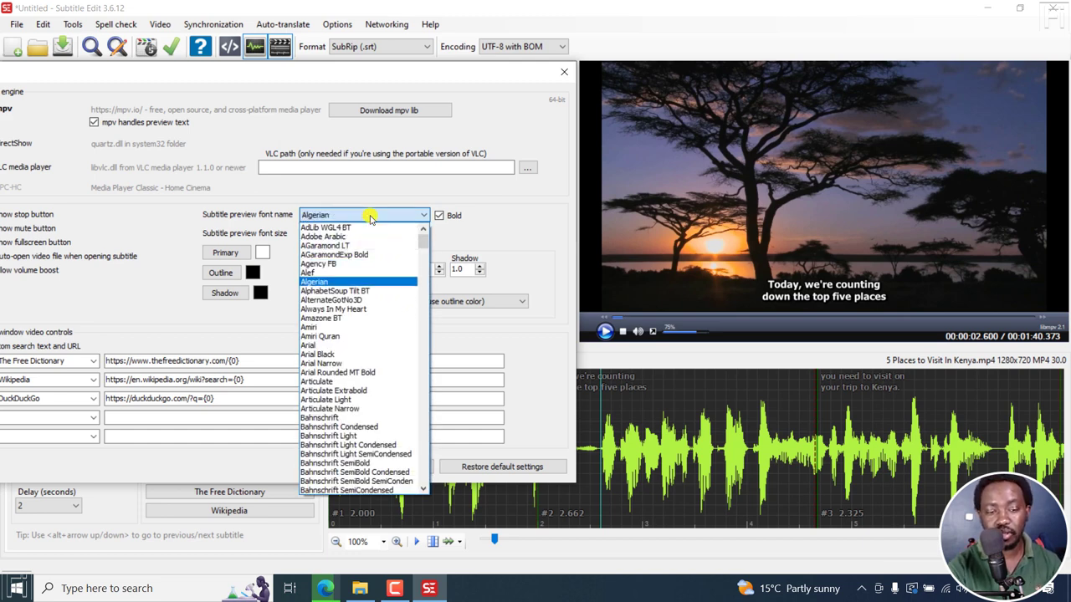
pyautogui.press('Down')
pyautogui.press('Down')
pyautogui.press('Down')
pyautogui.press('Down')
pyautogui.press('Down')
pyautogui.press('Down')
pyautogui.press('Down')
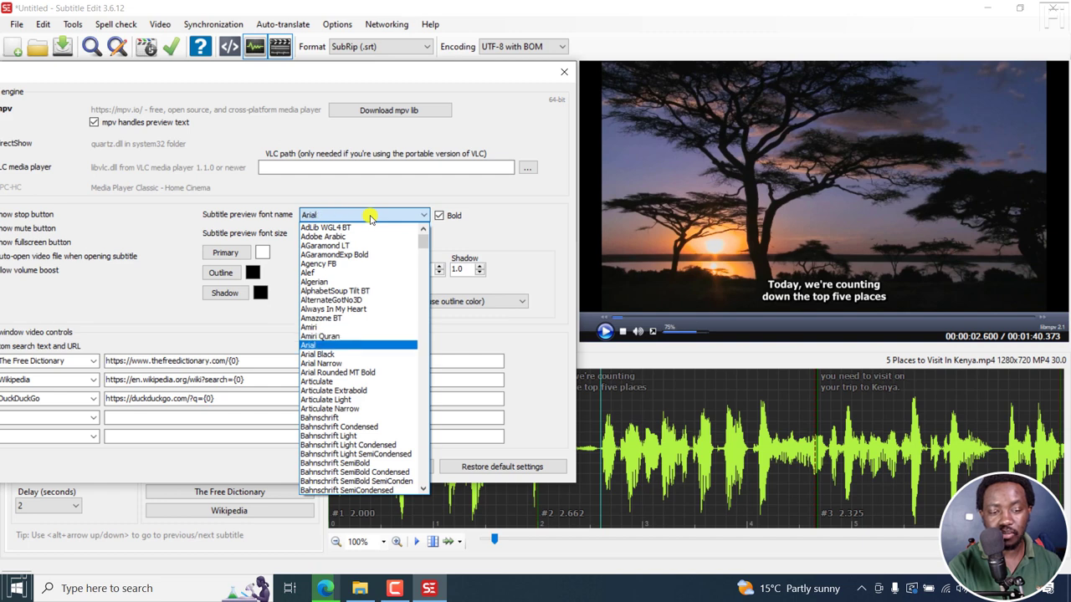
pyautogui.press('Return')
pyautogui.click(342, 233)
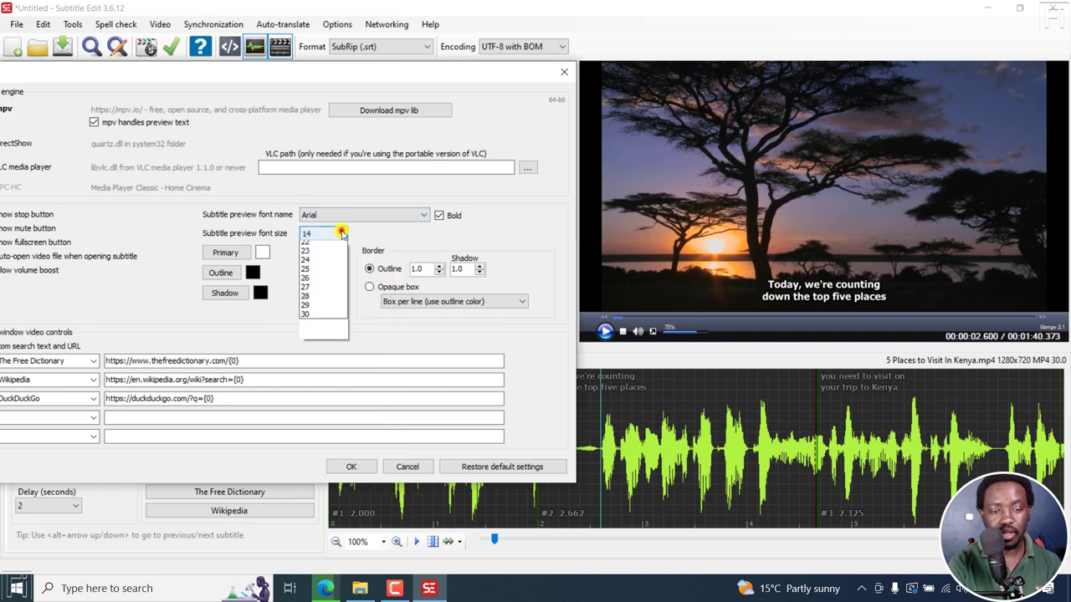
pyautogui.click(310, 317)
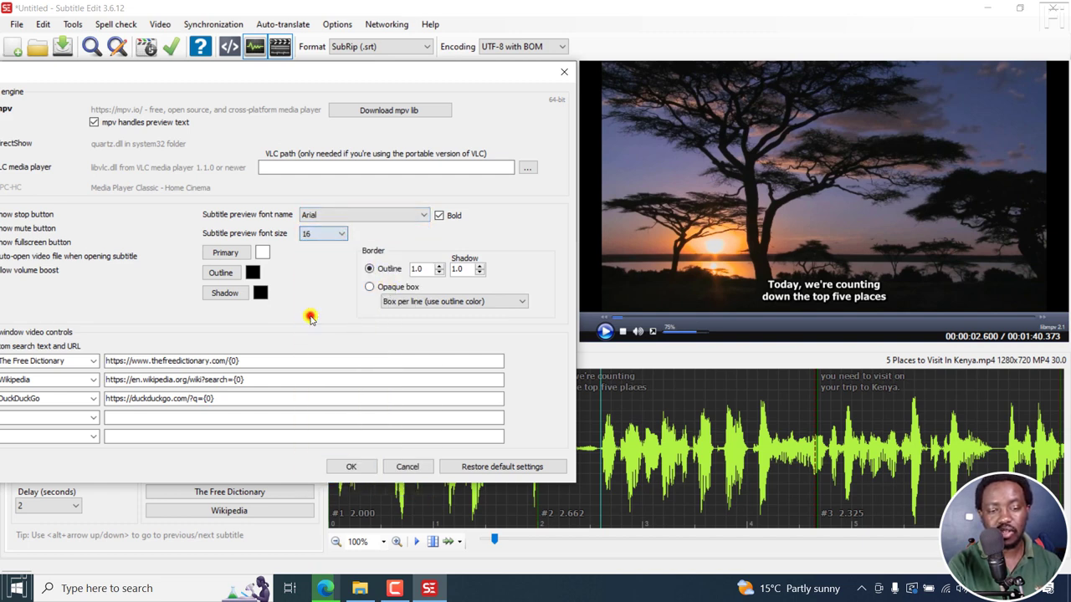
pyautogui.click(344, 468)
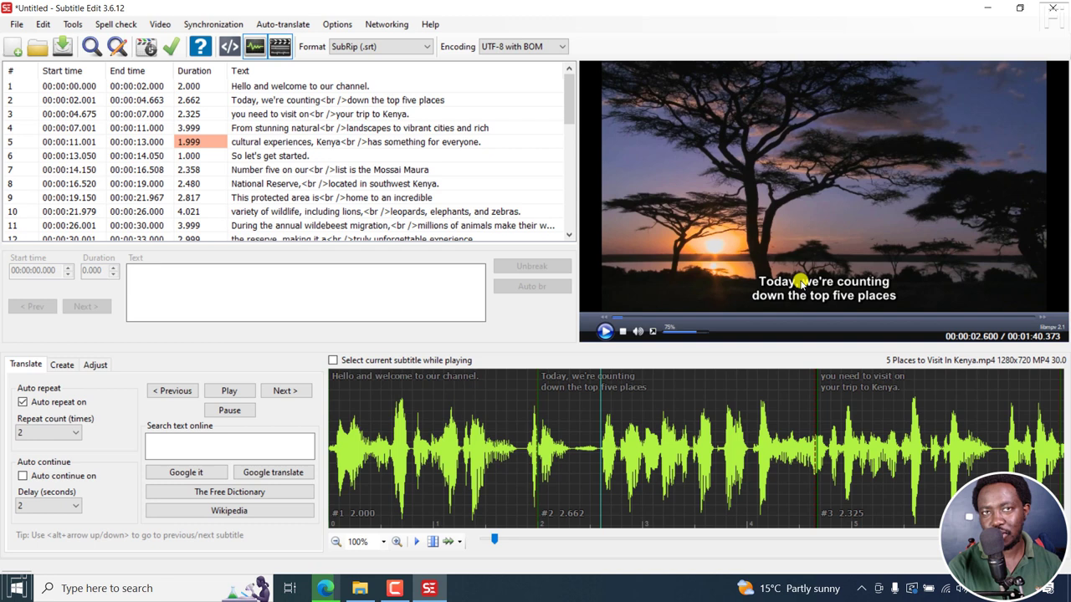
# - Select all subtitle lines in the list
pyautogui.click(297, 86)
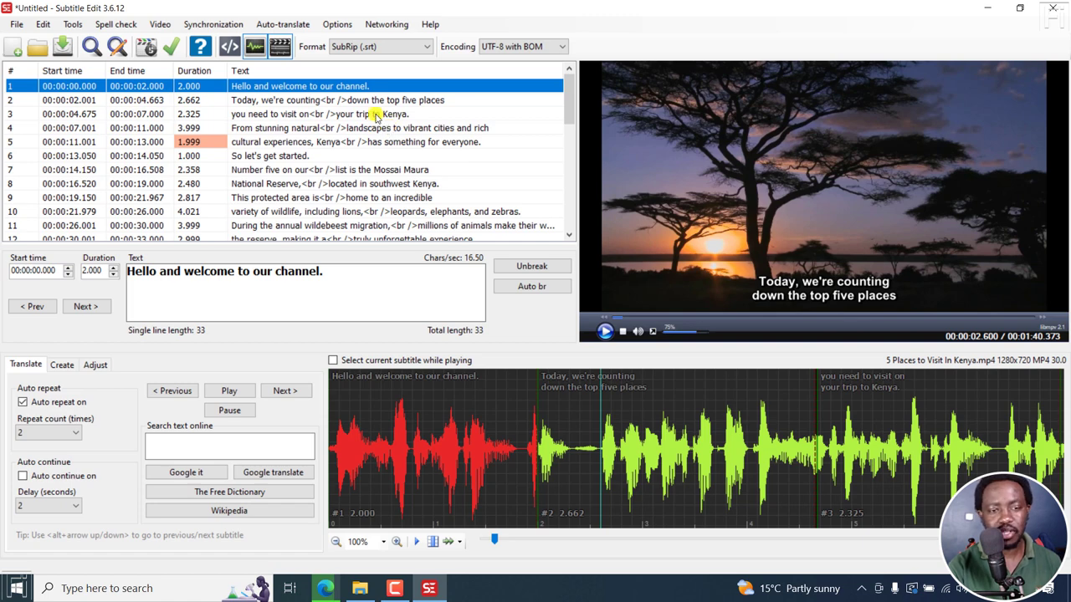
pyautogui.click(347, 116)
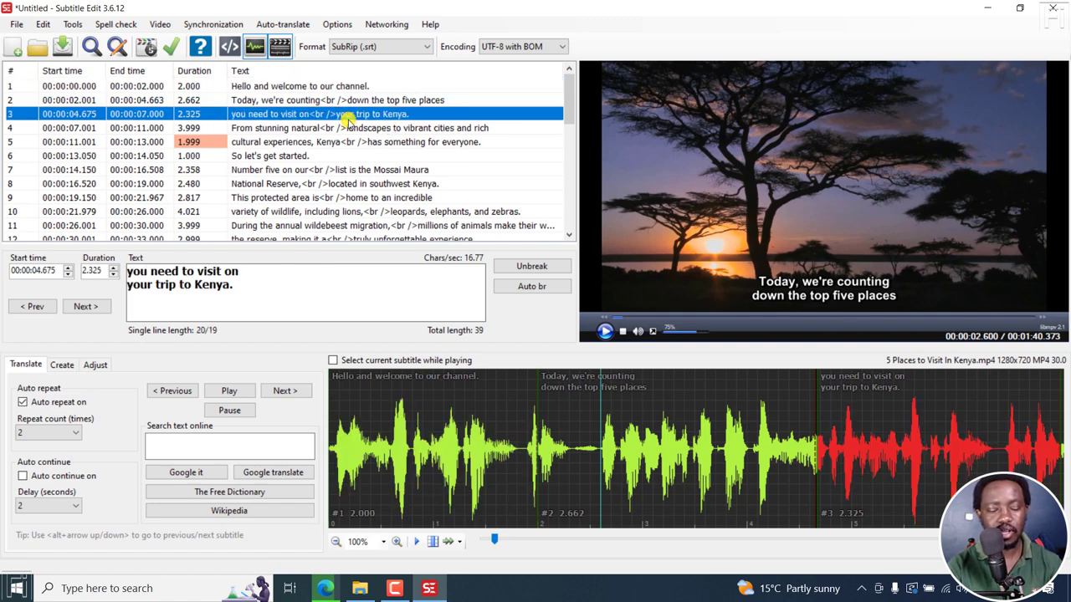
pyautogui.hotkey('ctrl', 'a')
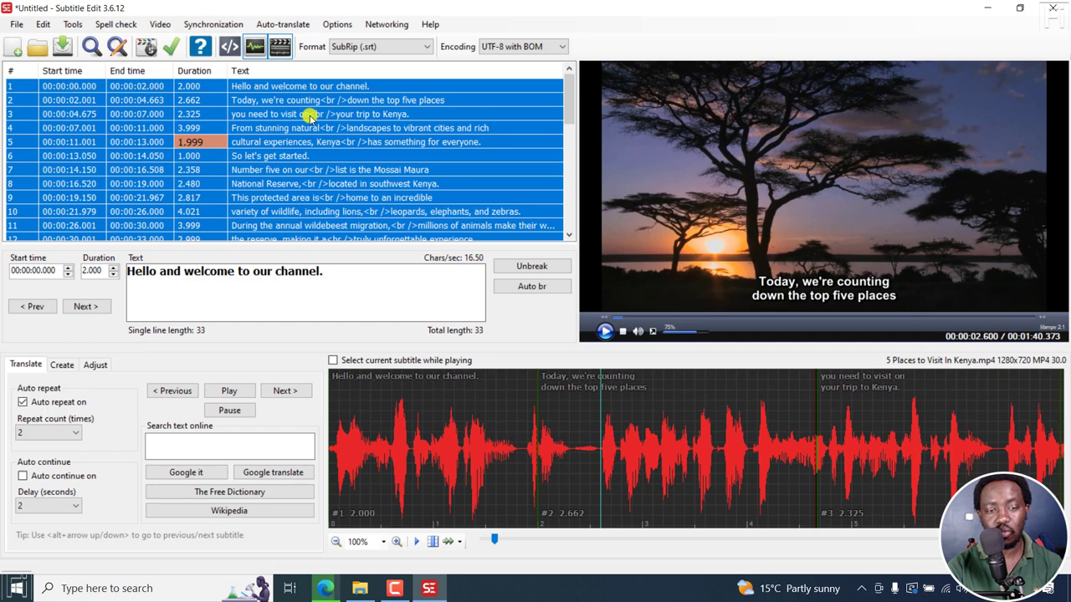
pyautogui.click(310, 117)
pyautogui.hotkey('ctrl', 'a')
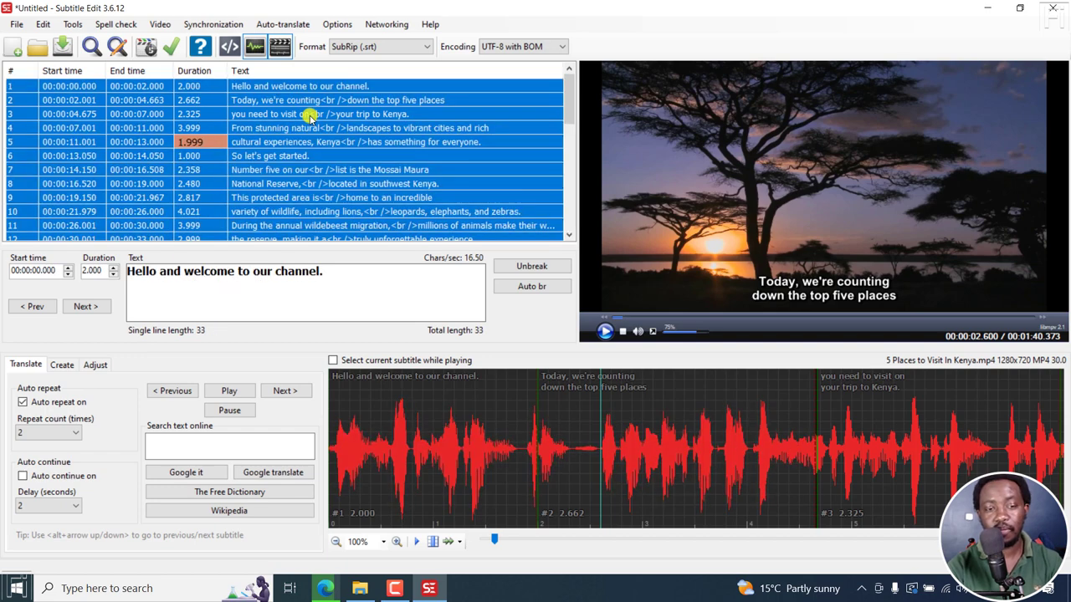
# - Apply plain Arial to the selected lines through Font name, searching 'arial'
pyautogui.rightClick(310, 117)
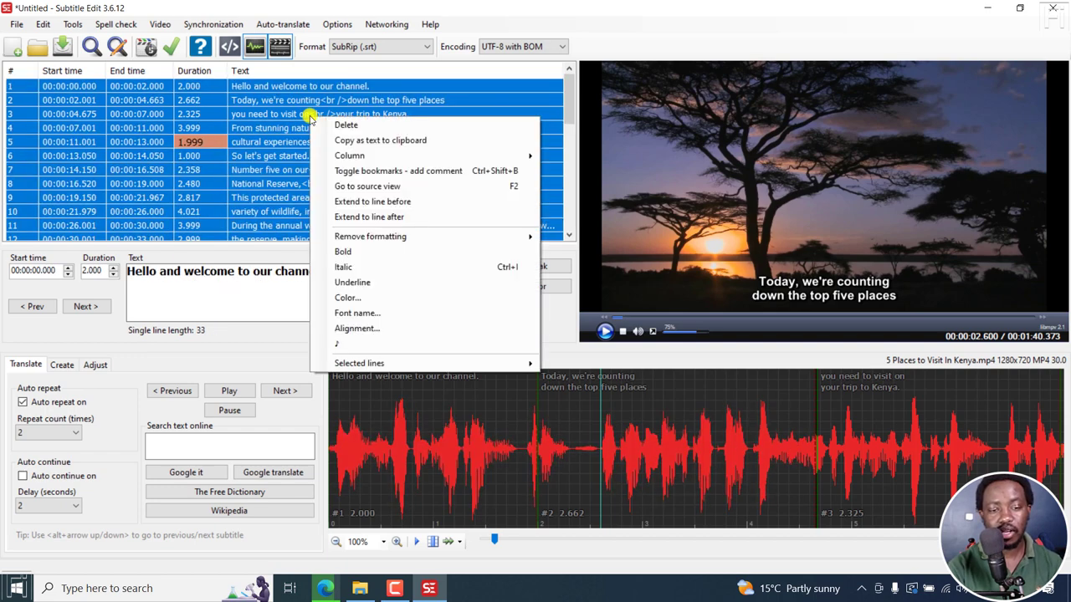
pyautogui.click(348, 315)
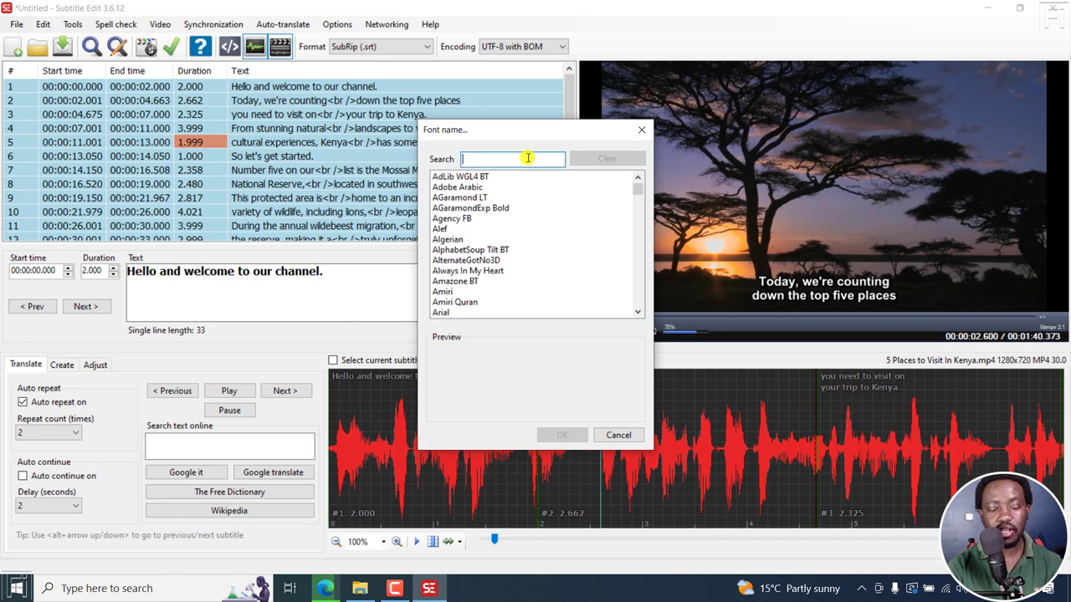
pyautogui.write('arial')
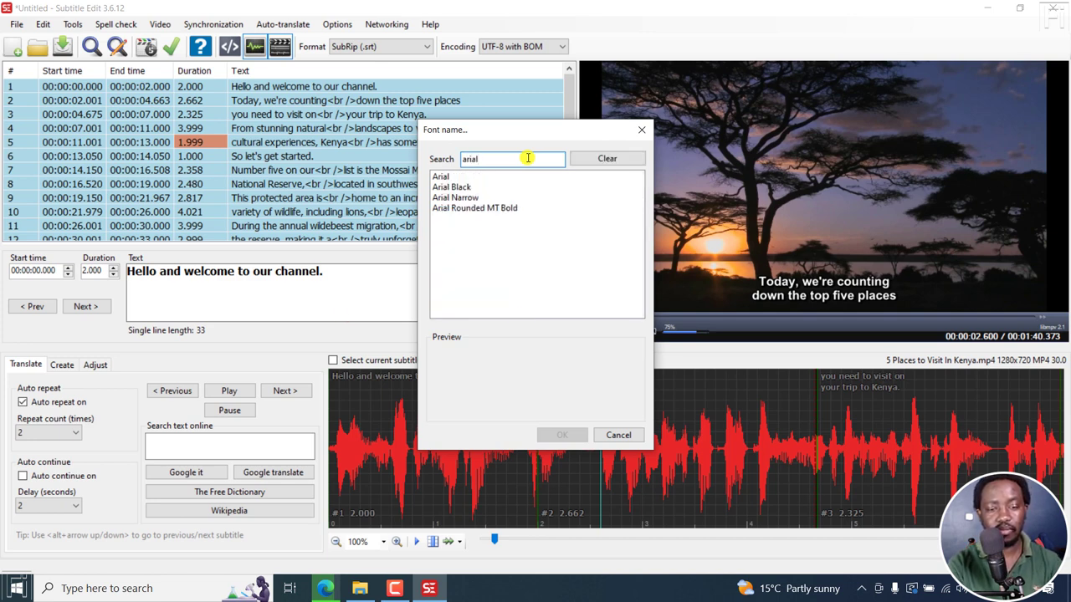
pyautogui.click(448, 177)
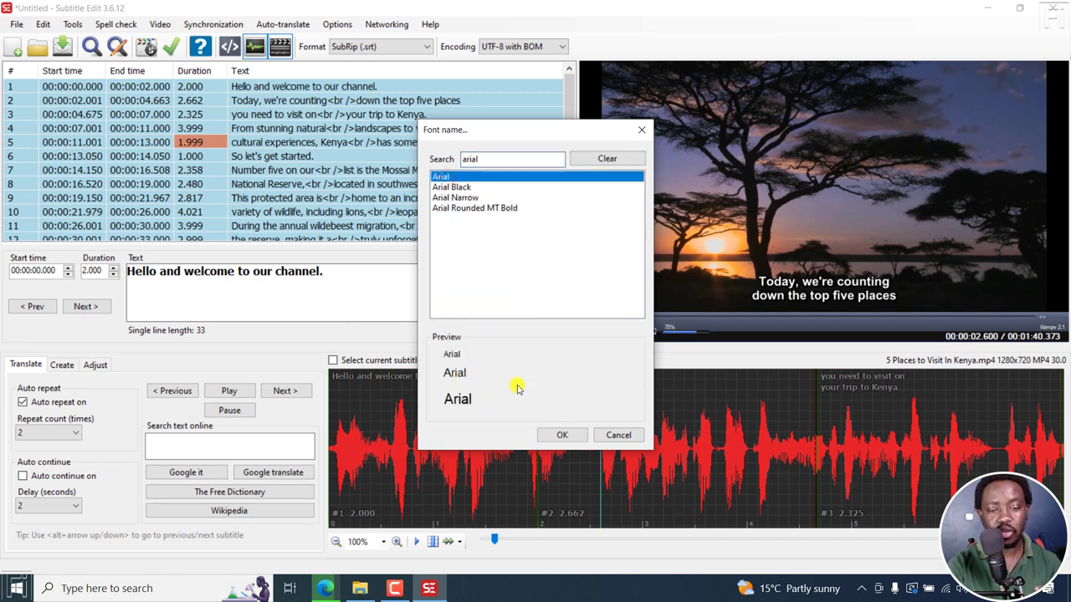
pyautogui.click(460, 188)
pyautogui.click(462, 198)
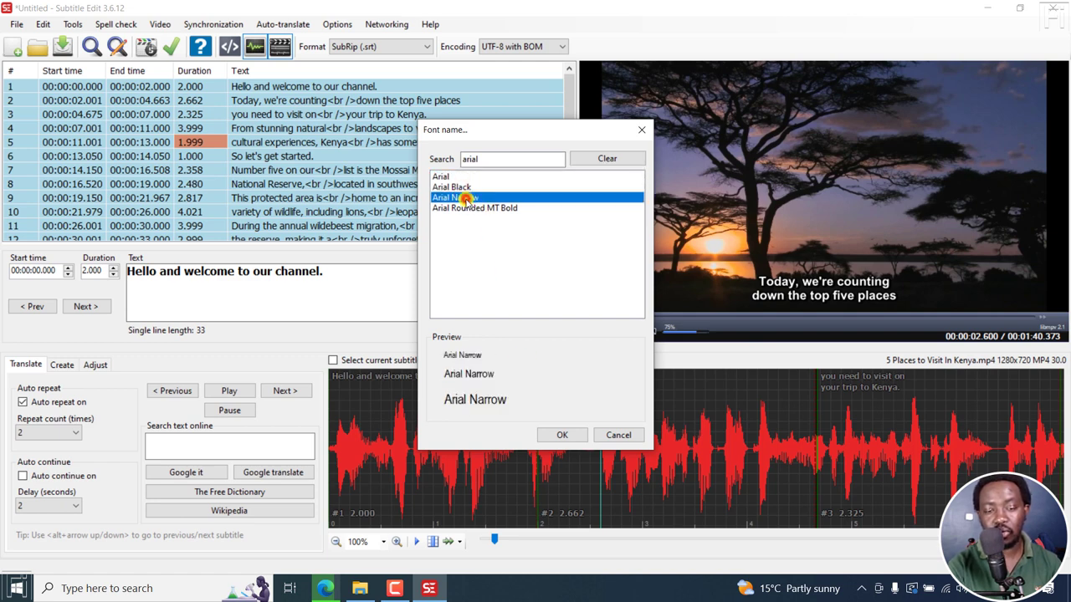
pyautogui.click(471, 209)
pyautogui.click(444, 177)
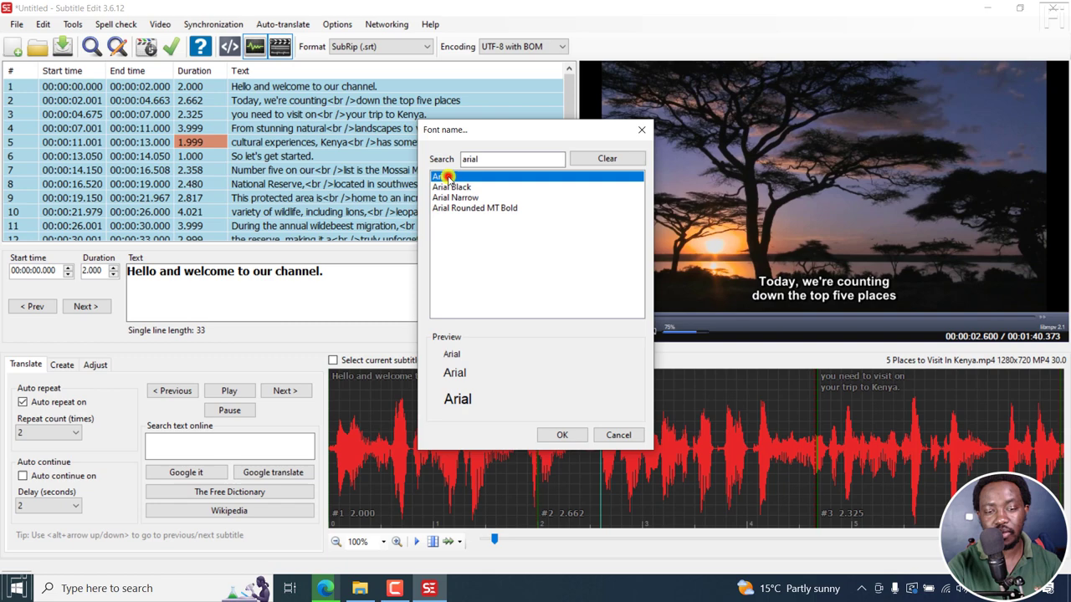
pyautogui.click(566, 435)
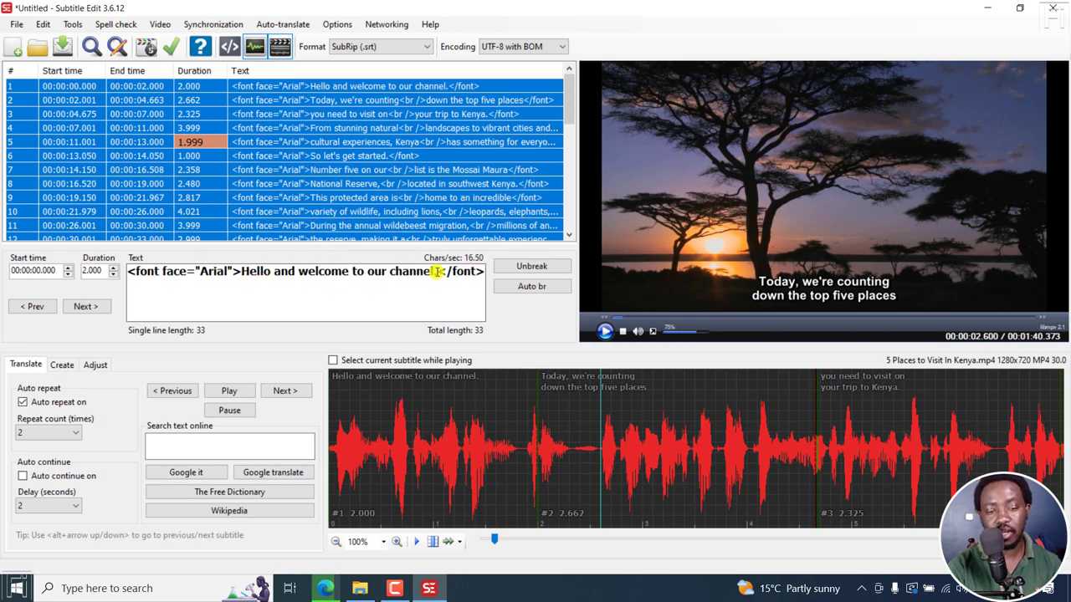
# - Inspect the Arial font tags in the SRT source view, then select line 8 (National Reserve)
pyautogui.moveTo(435, 272); pyautogui.dragTo(484, 276)
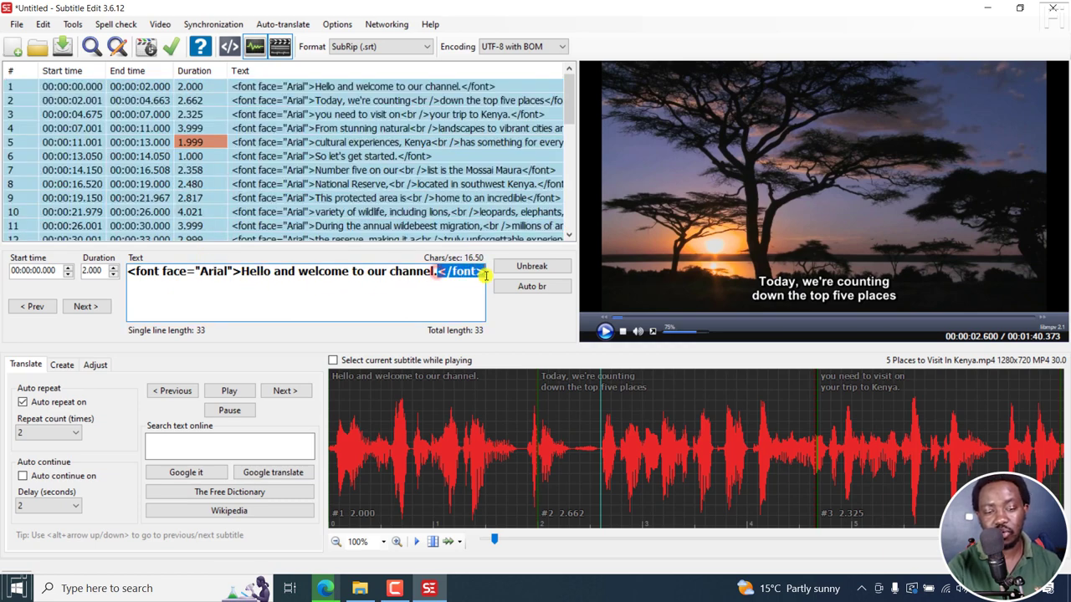
pyautogui.click(461, 286)
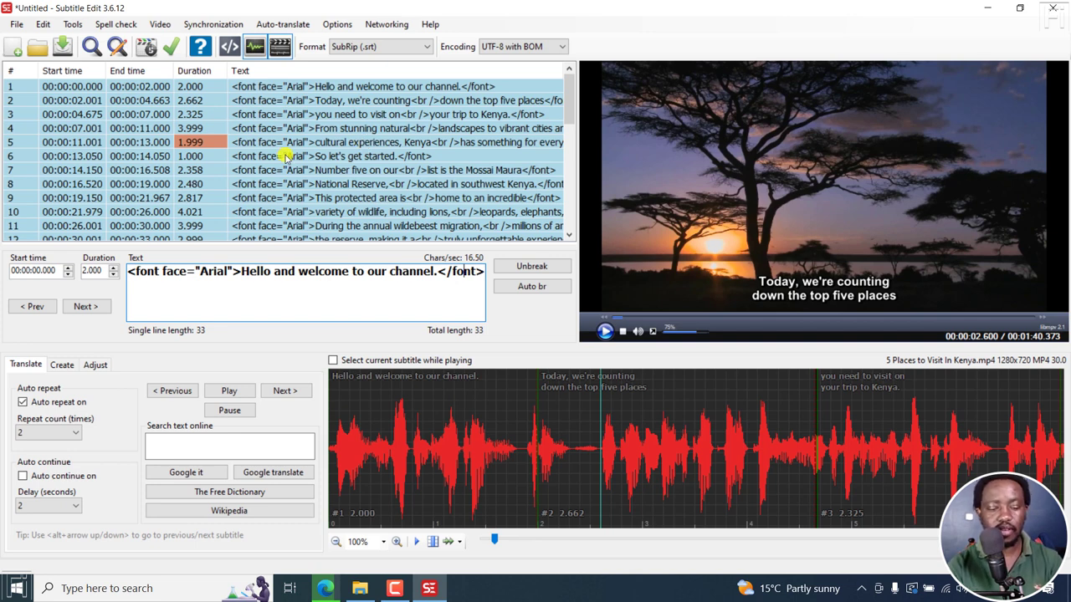
pyautogui.press('F2')
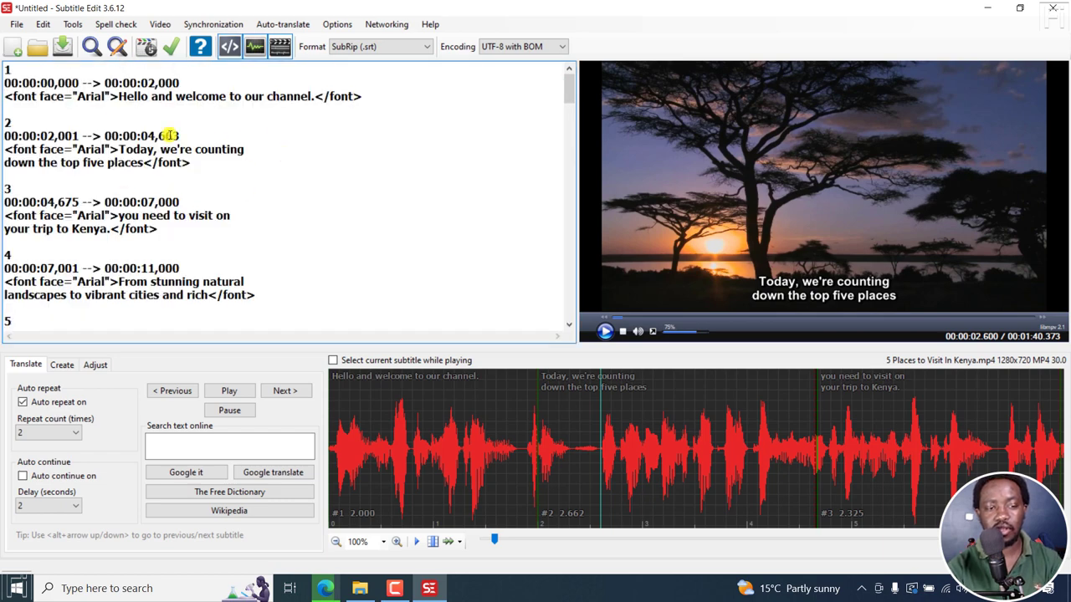
pyautogui.moveTo(569, 84); pyautogui.dragTo(565, 300)
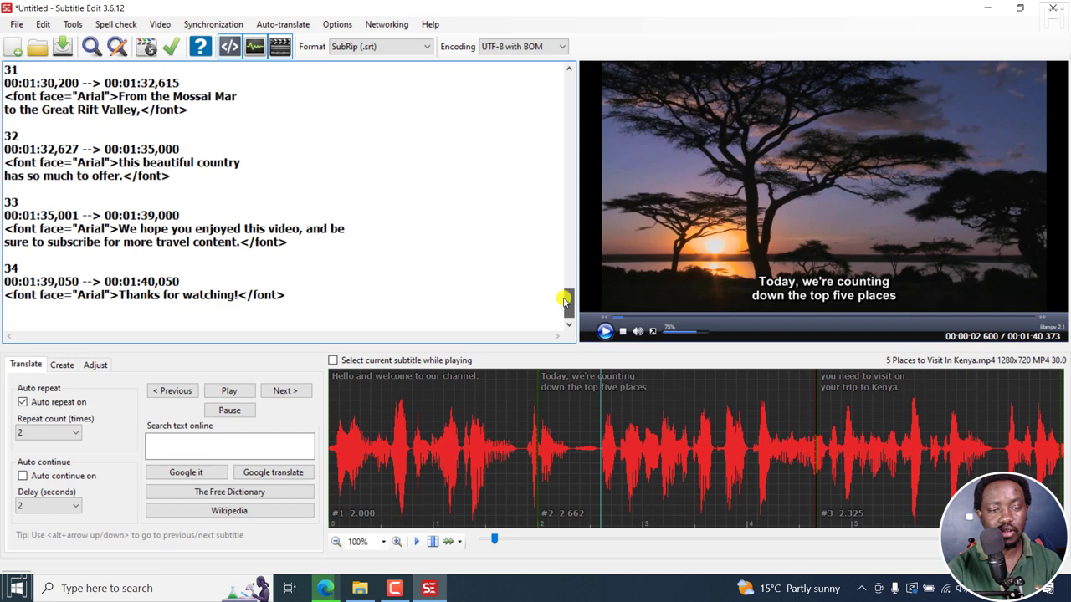
pyautogui.press('F2')
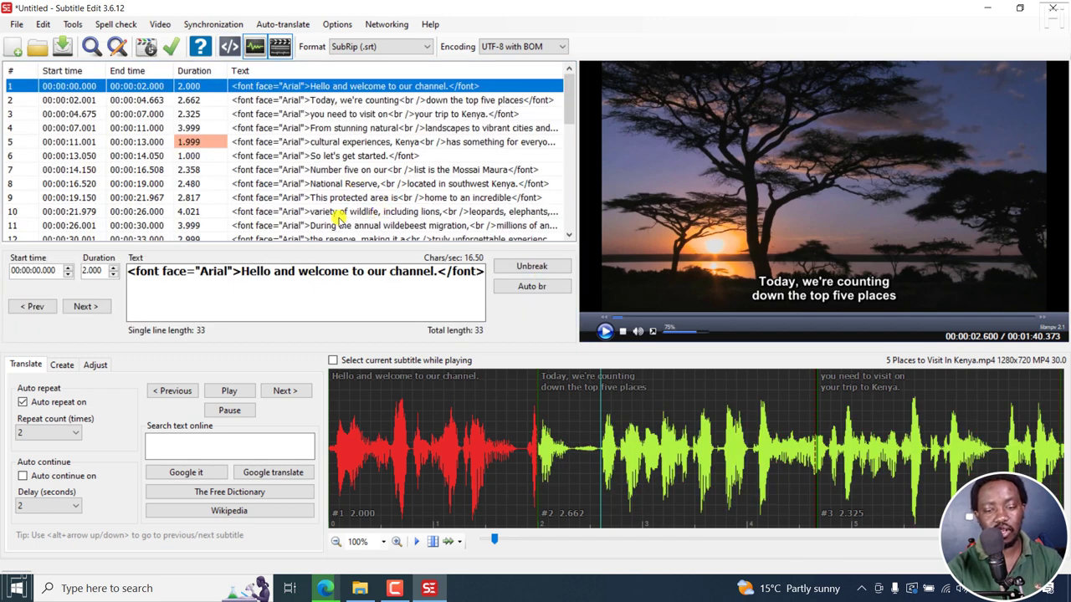
pyautogui.click(364, 179)
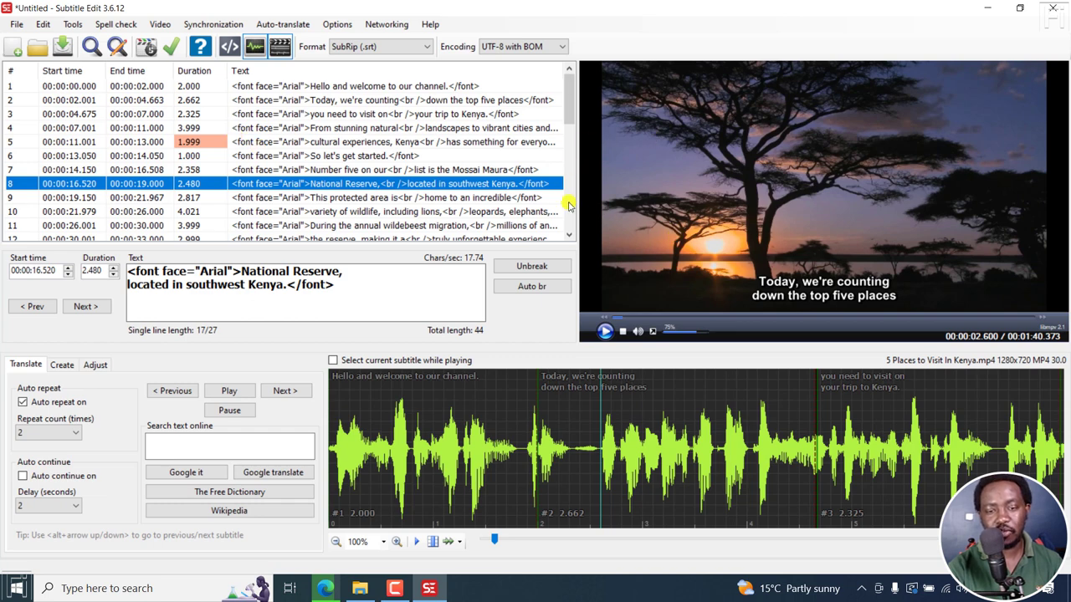
# - Open the burned-in subtitle video dialog and preview the current subtitles
pyautogui.click(161, 25)
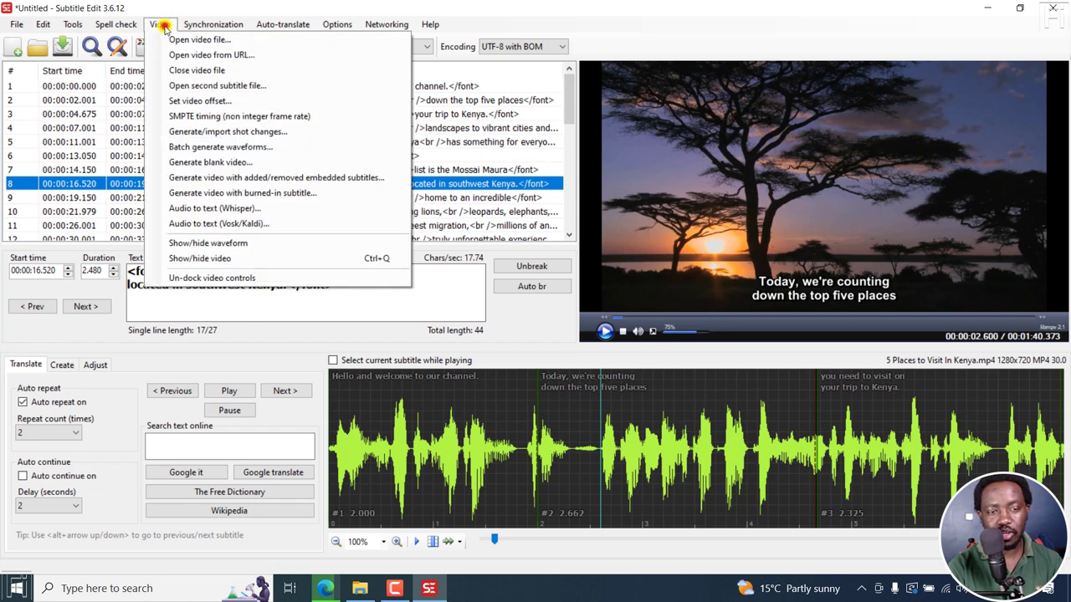
pyautogui.click(217, 193)
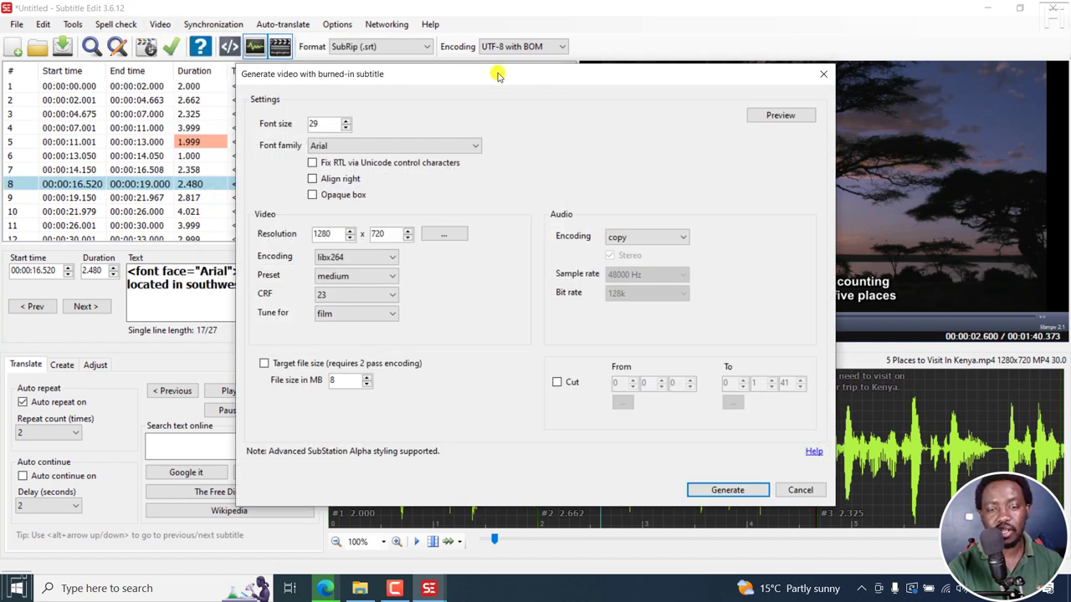
pyautogui.moveTo(496, 77); pyautogui.dragTo(382, 103)
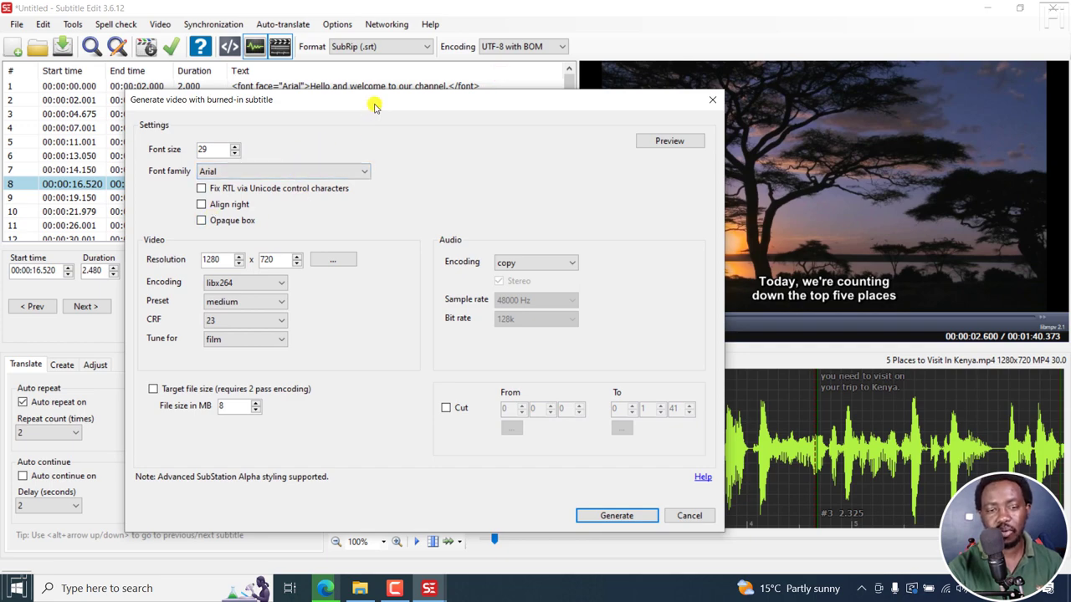
pyautogui.click(678, 143)
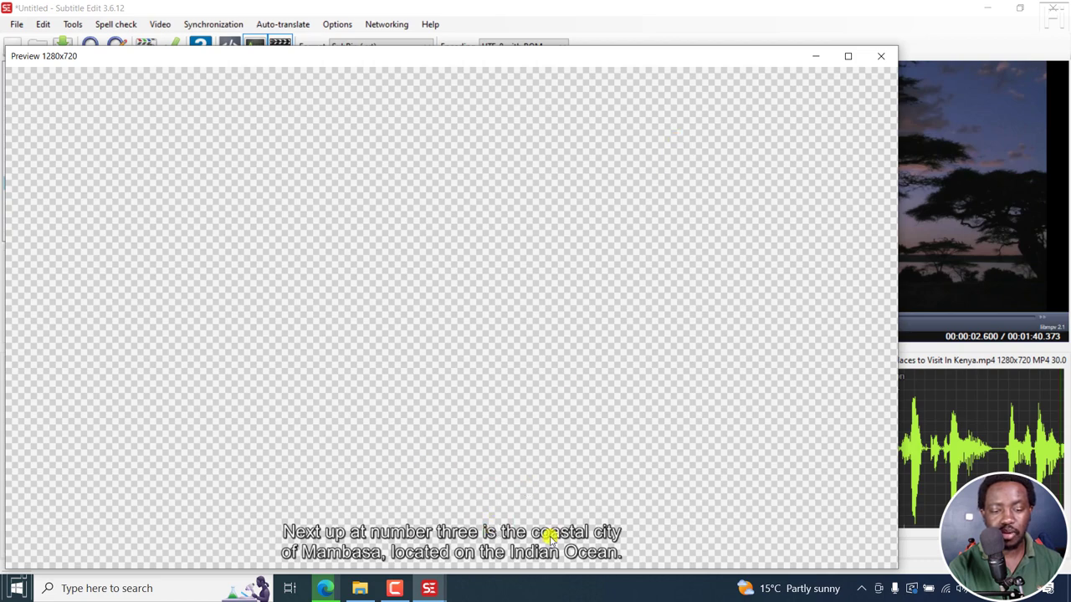
pyautogui.click(883, 57)
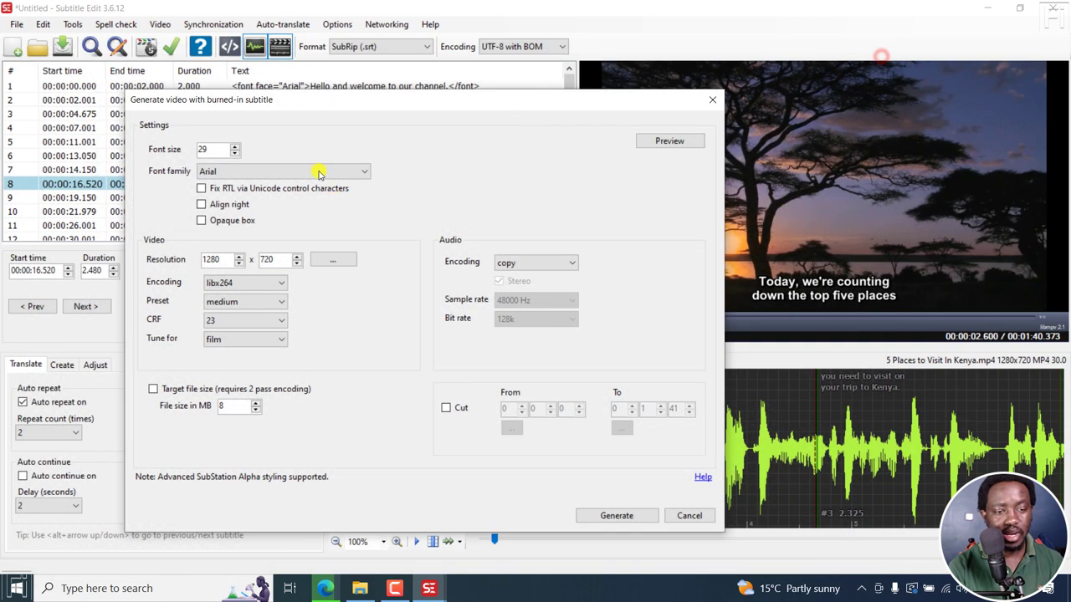
# - Change the burn-in font family to Verdana and preview the subtitles again
pyautogui.click(253, 174)
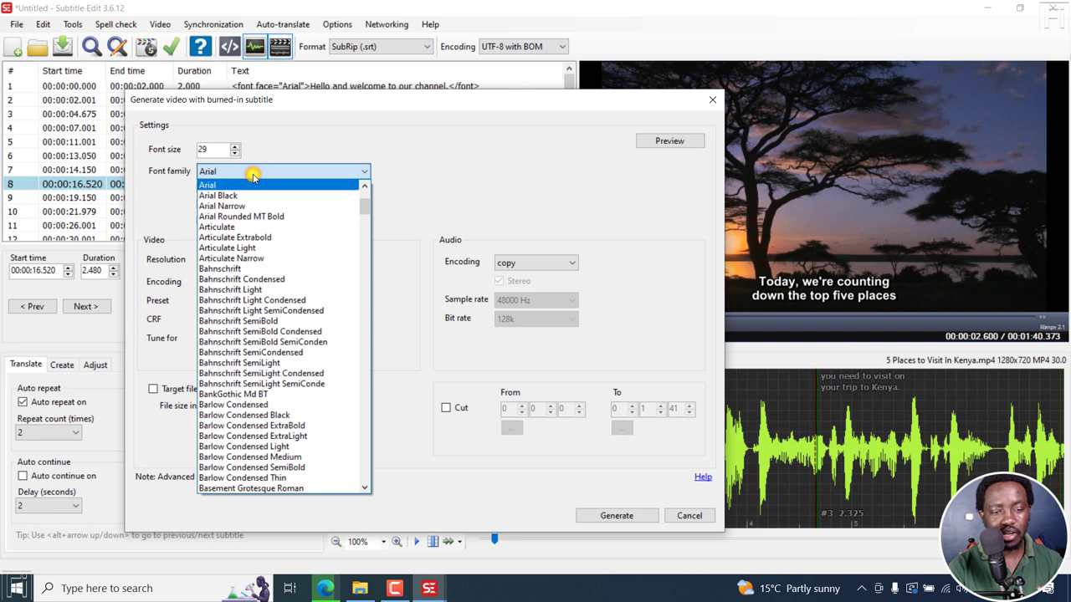
pyautogui.press('v')
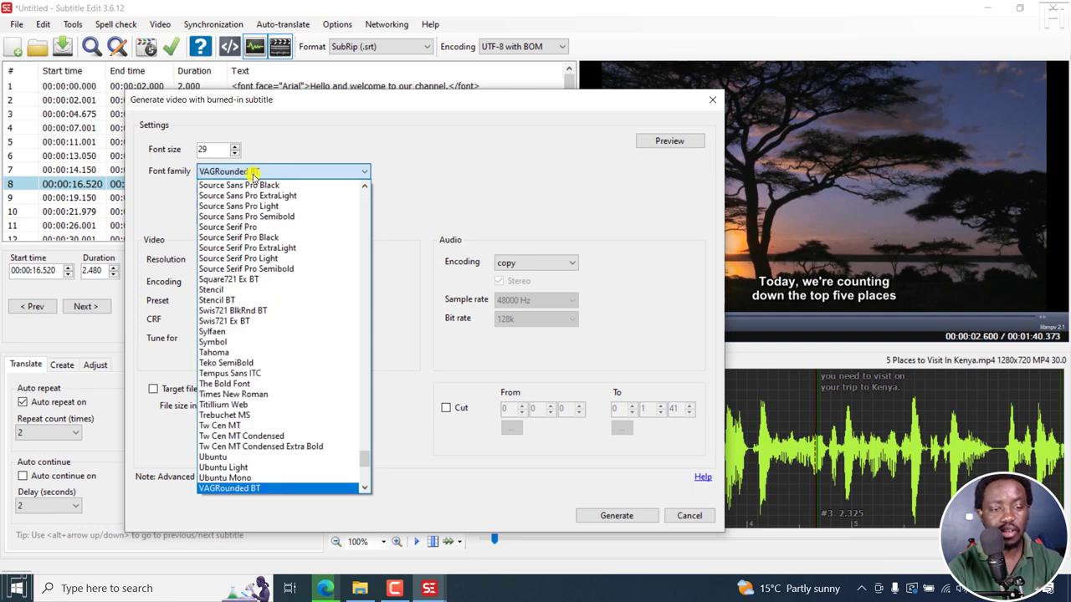
pyautogui.press('Down')
pyautogui.press('Down')
pyautogui.press('Up')
pyautogui.press('Return')
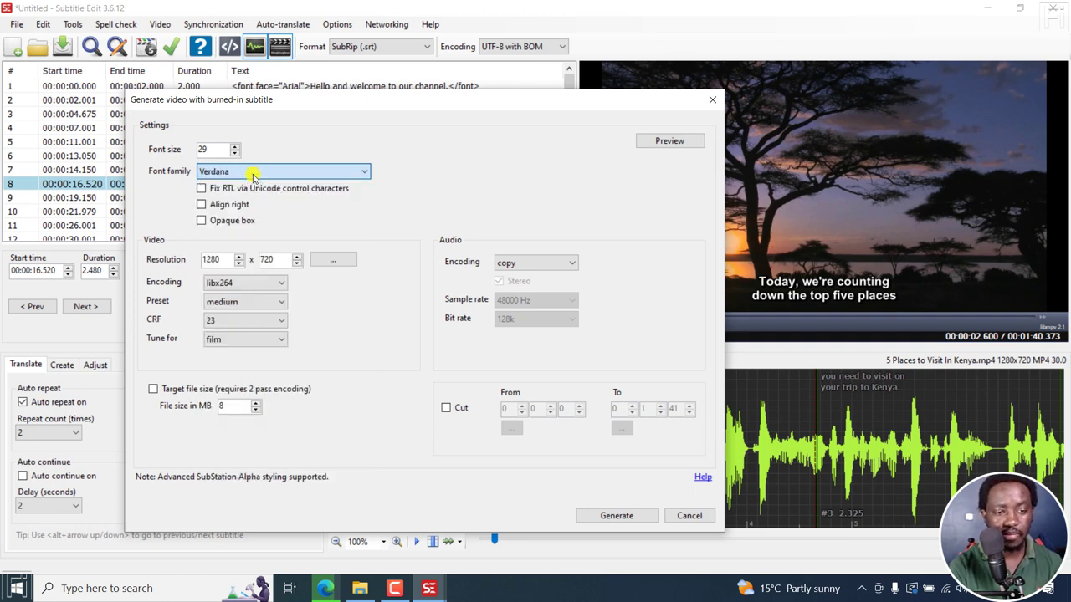
pyautogui.click(665, 141)
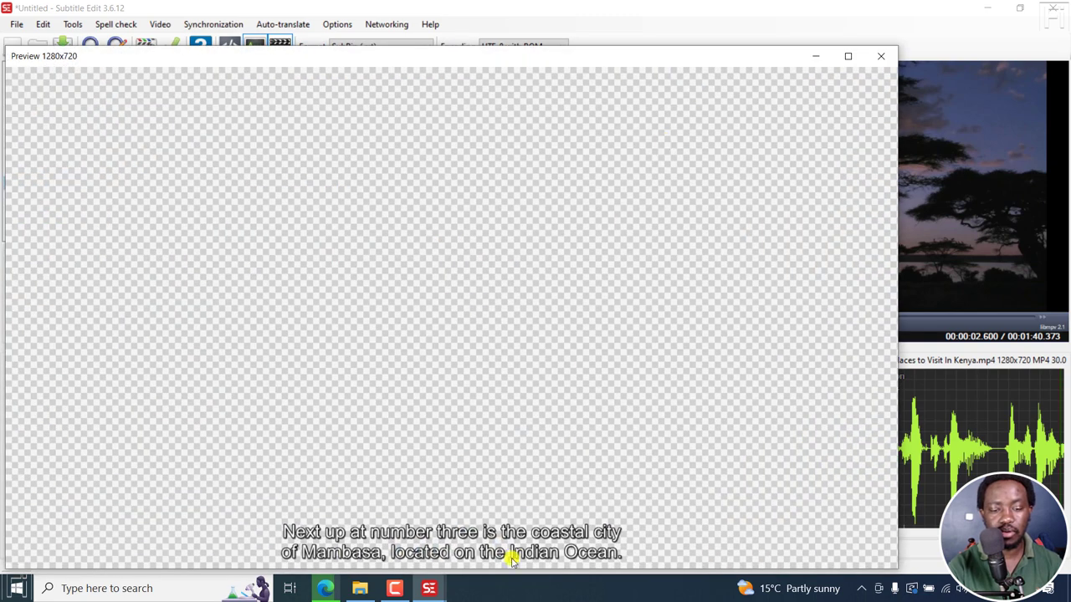
pyautogui.click(878, 58)
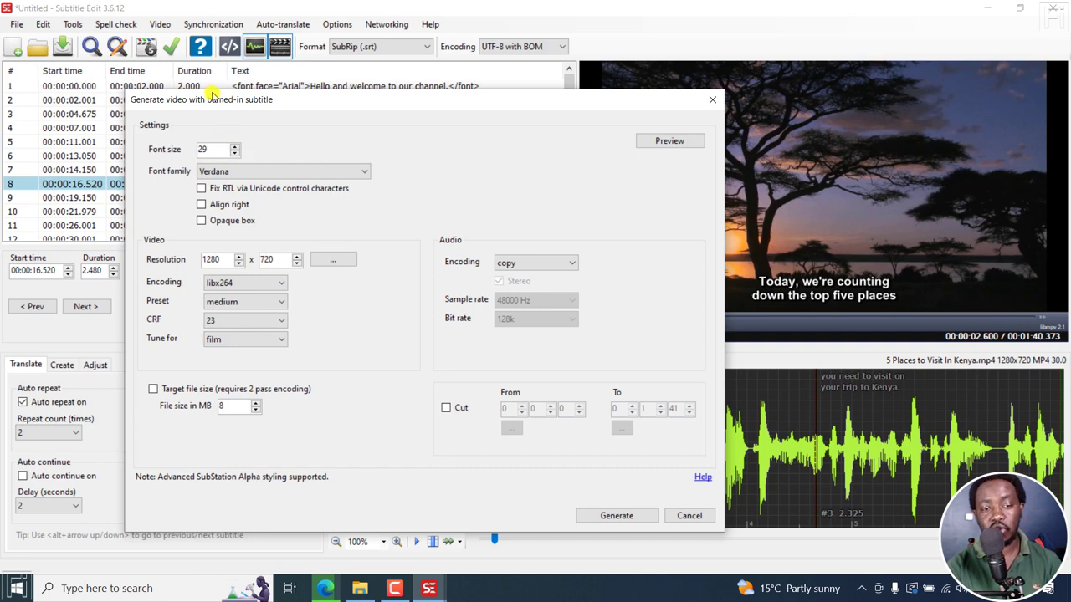
# - Raise the burn-in subtitle font size to 30
pyautogui.moveTo(212, 94); pyautogui.dragTo(138, 43)
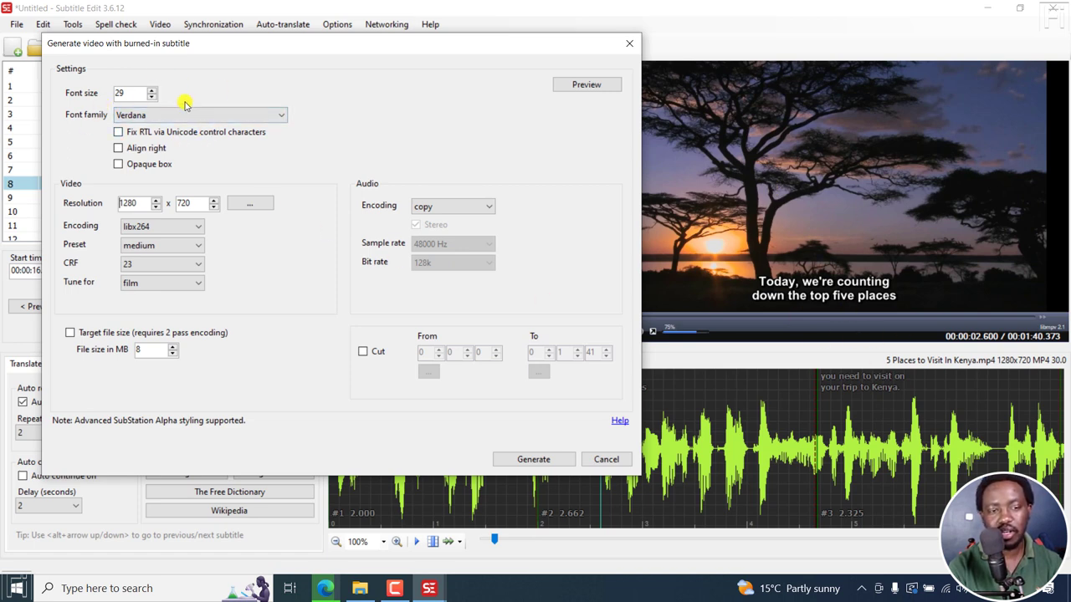
pyautogui.click(328, 85)
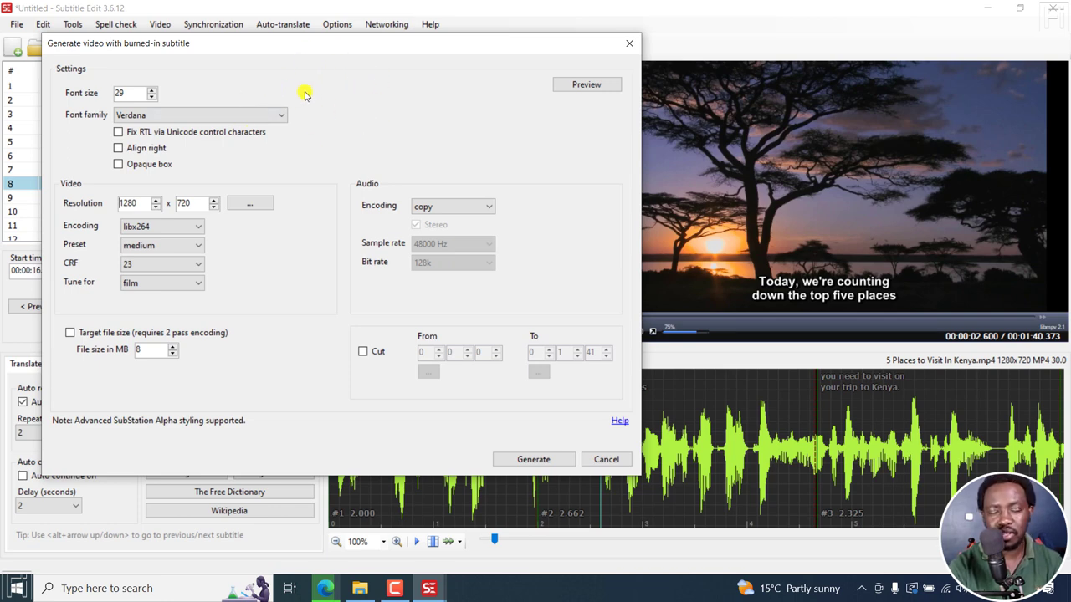
pyautogui.click(154, 92)
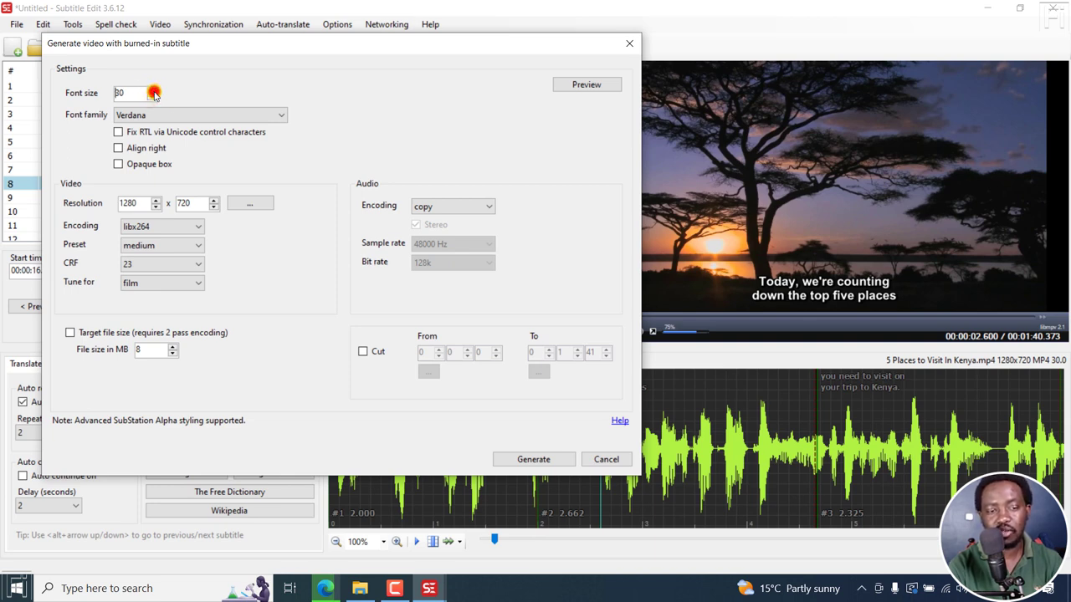
# - Switch the font family to Helvetica LT and preview the burned-in subtitles
pyautogui.click(162, 116)
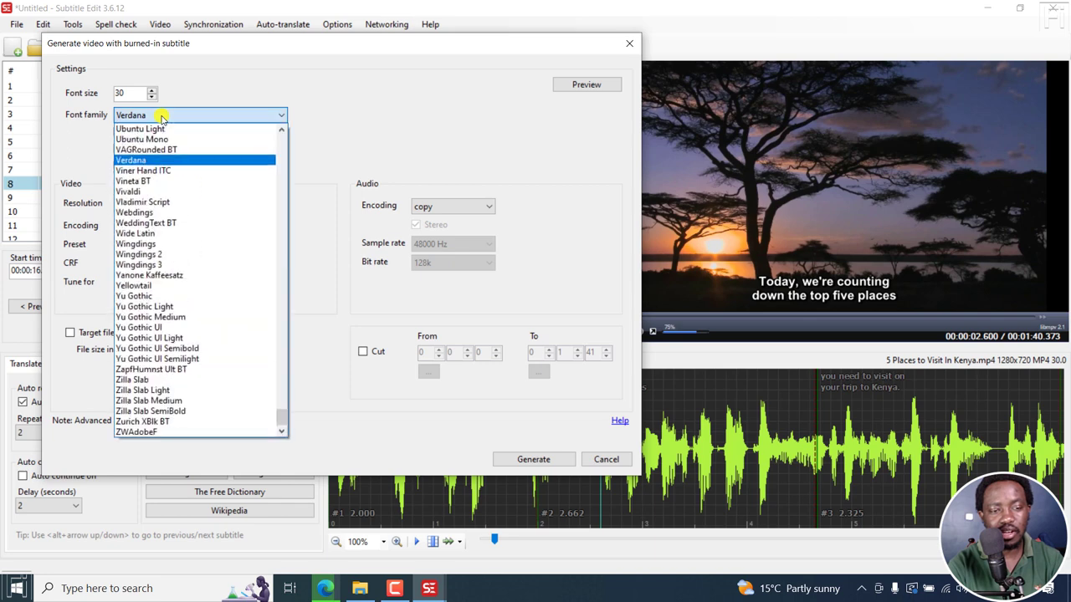
pyautogui.press('h')
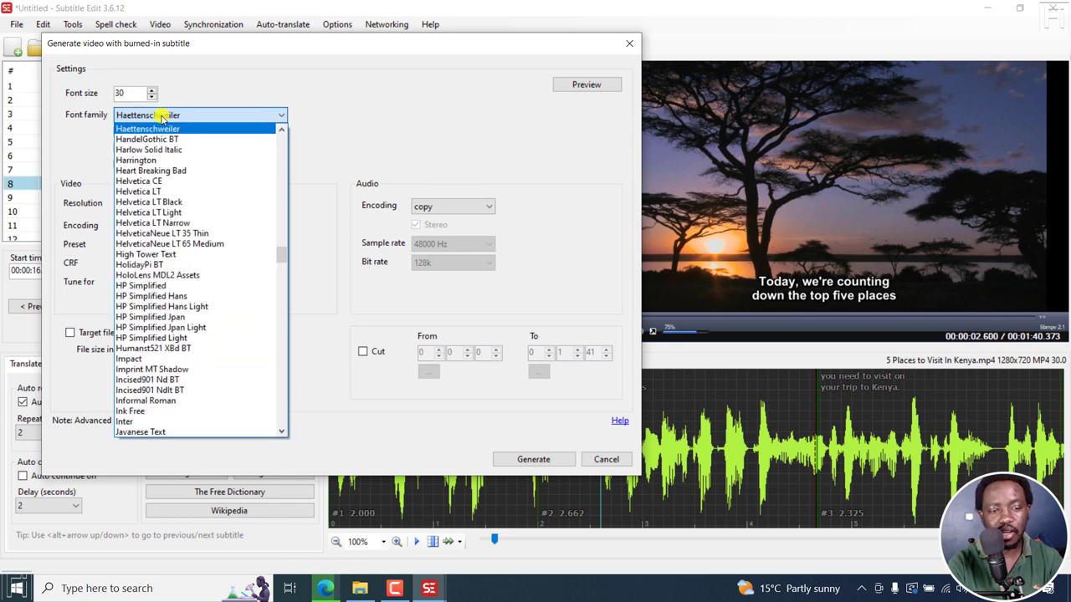
pyautogui.press('Down')
pyautogui.press('Down')
pyautogui.press('Down')
pyautogui.press('Down')
pyautogui.press('Down')
pyautogui.press('Down')
pyautogui.press('Return')
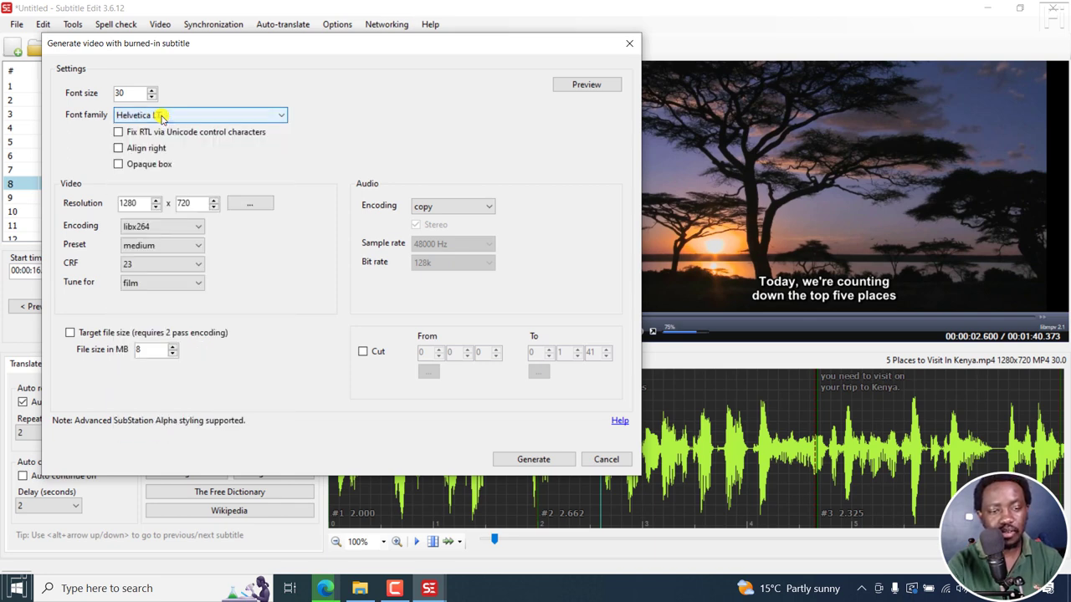
pyautogui.click(603, 87)
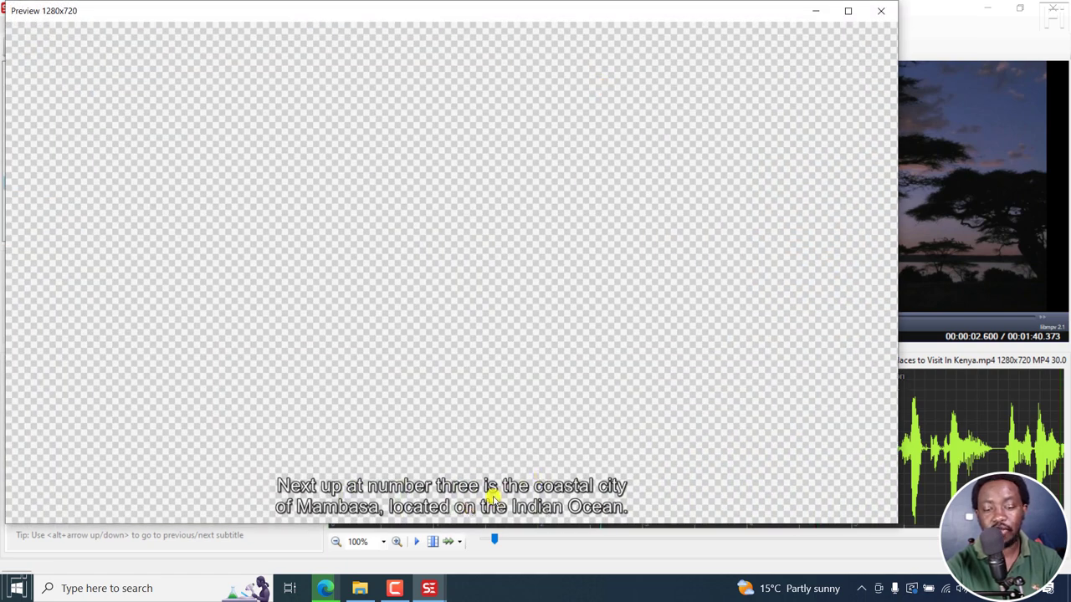
pyautogui.click(877, 11)
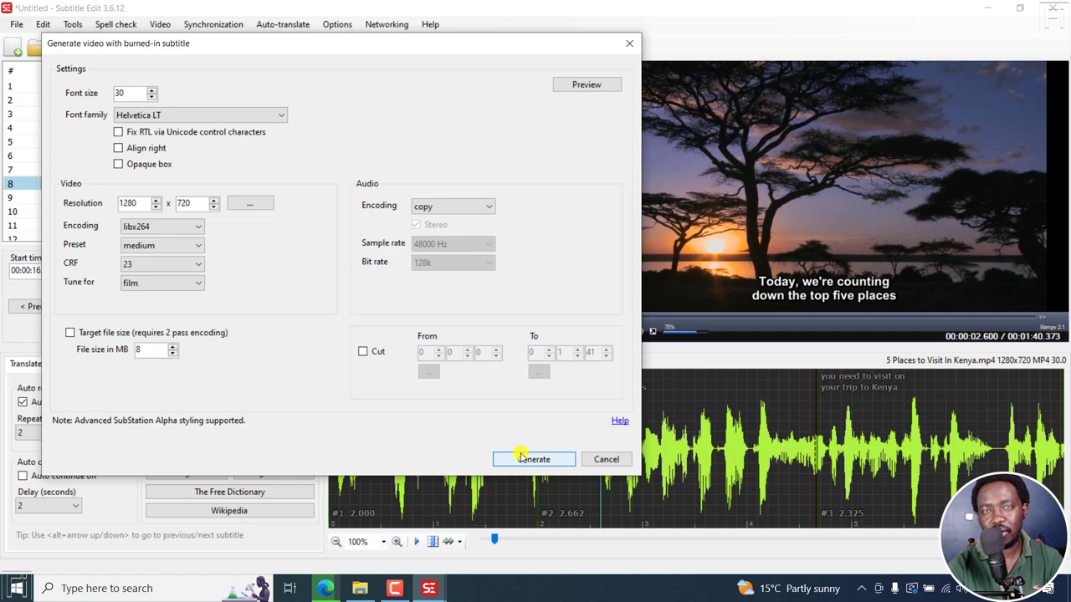
# - Close the burn-in settings and convert the subtitles to Advanced Sub Station Alpha (.ass)
pyautogui.click(629, 43)
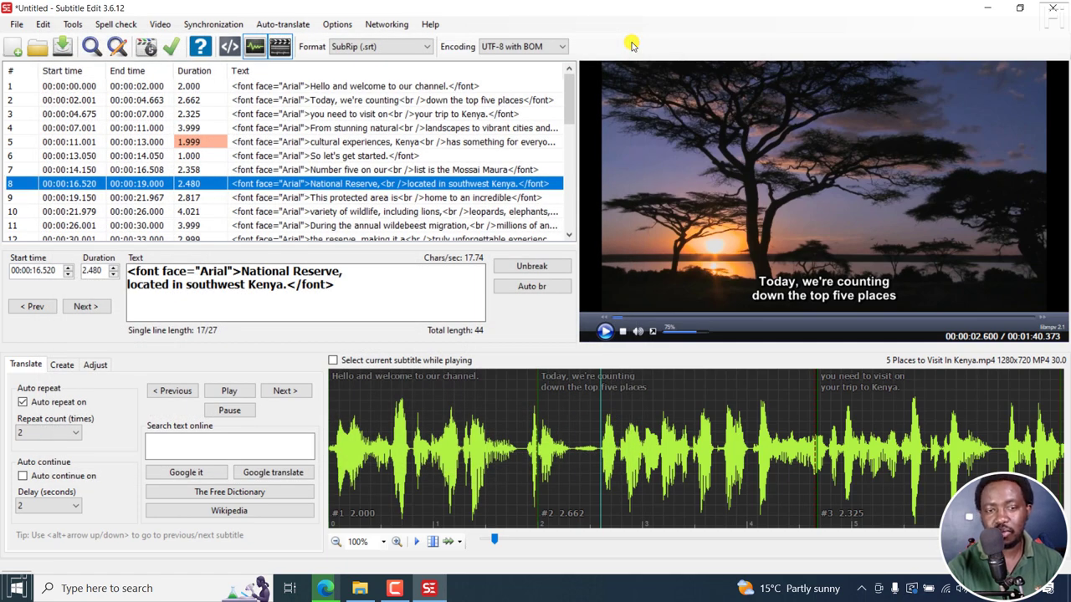
pyautogui.click(369, 50)
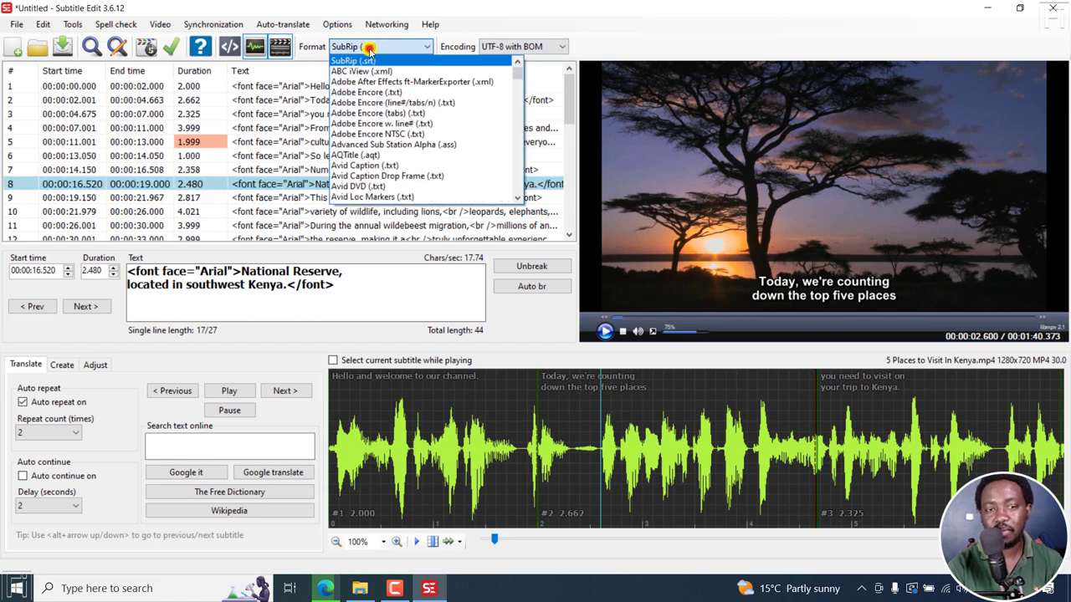
pyautogui.click(382, 146)
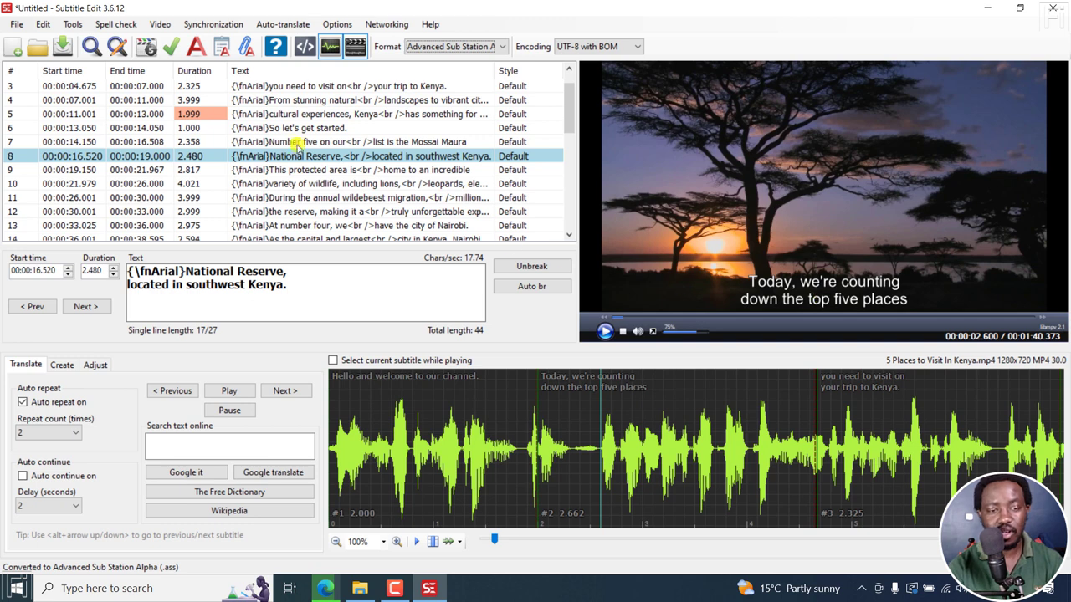
# - Make the Default ASSA style bold Verdana at size 38 and apply it to the subtitles
pyautogui.click(196, 48)
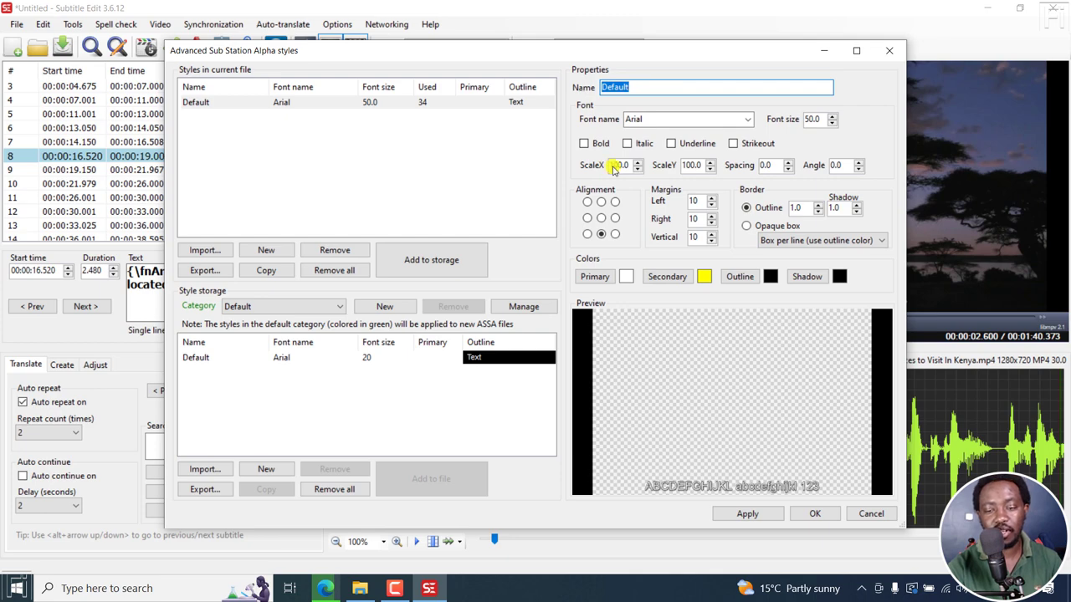
pyautogui.moveTo(633, 55); pyautogui.dragTo(457, 55)
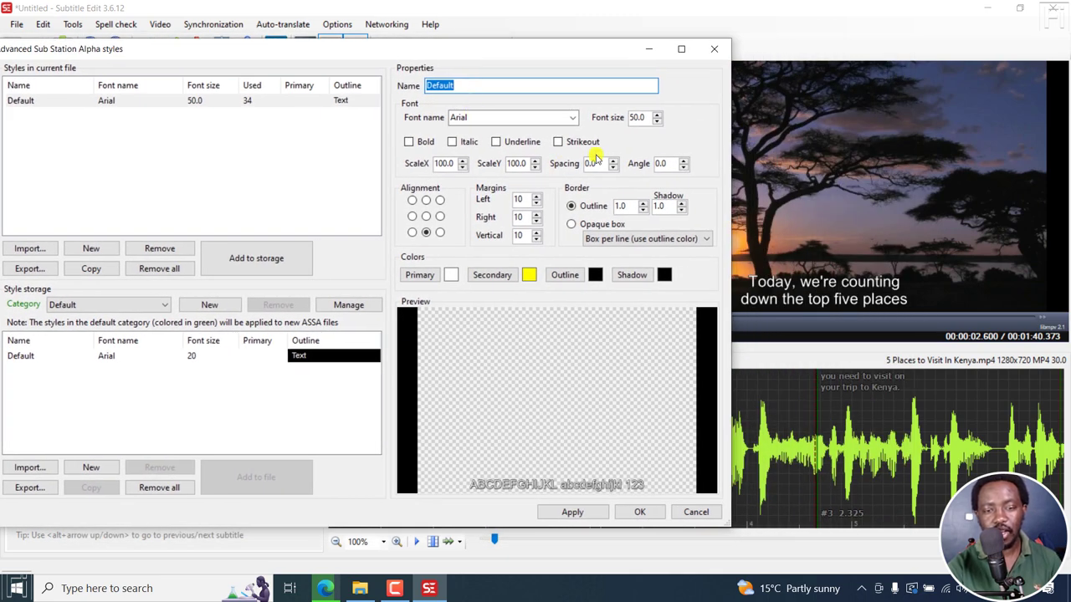
pyautogui.click(576, 117)
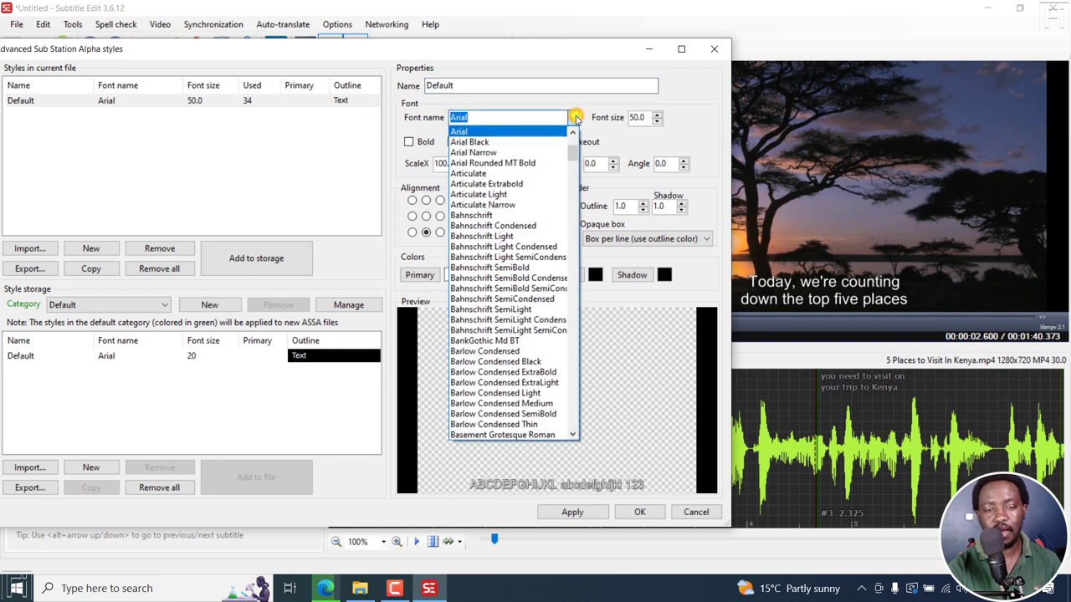
pyautogui.write('v')
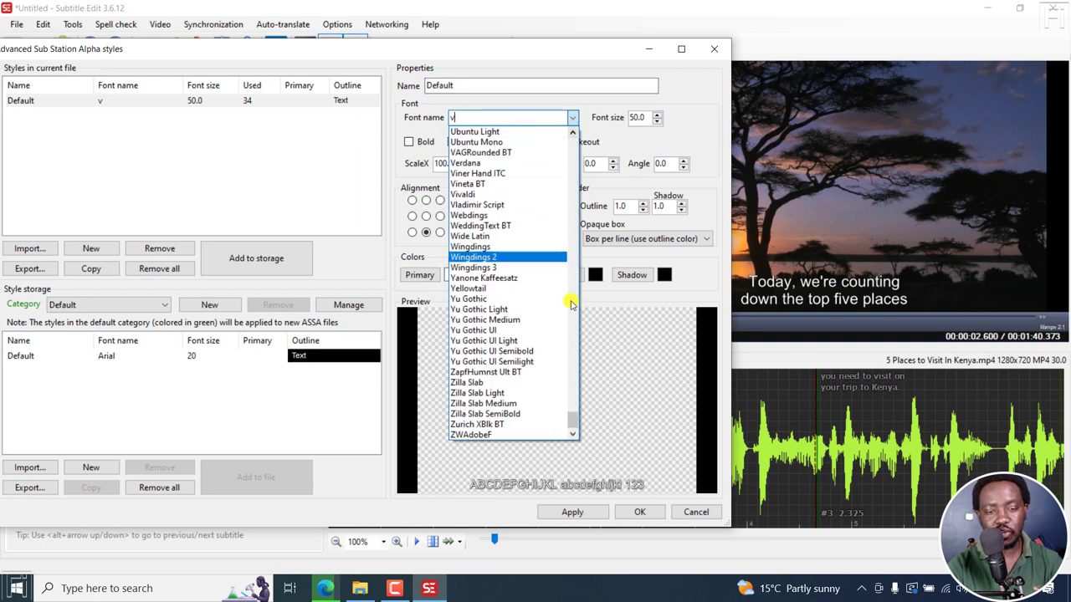
pyautogui.click(468, 163)
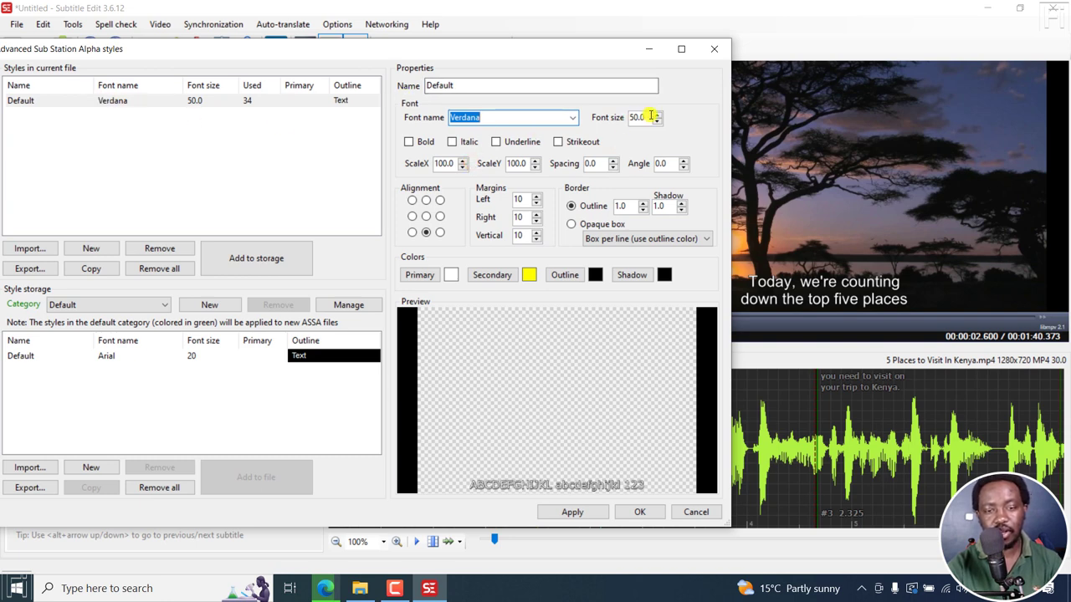
pyautogui.moveTo(649, 117); pyautogui.dragTo(617, 120)
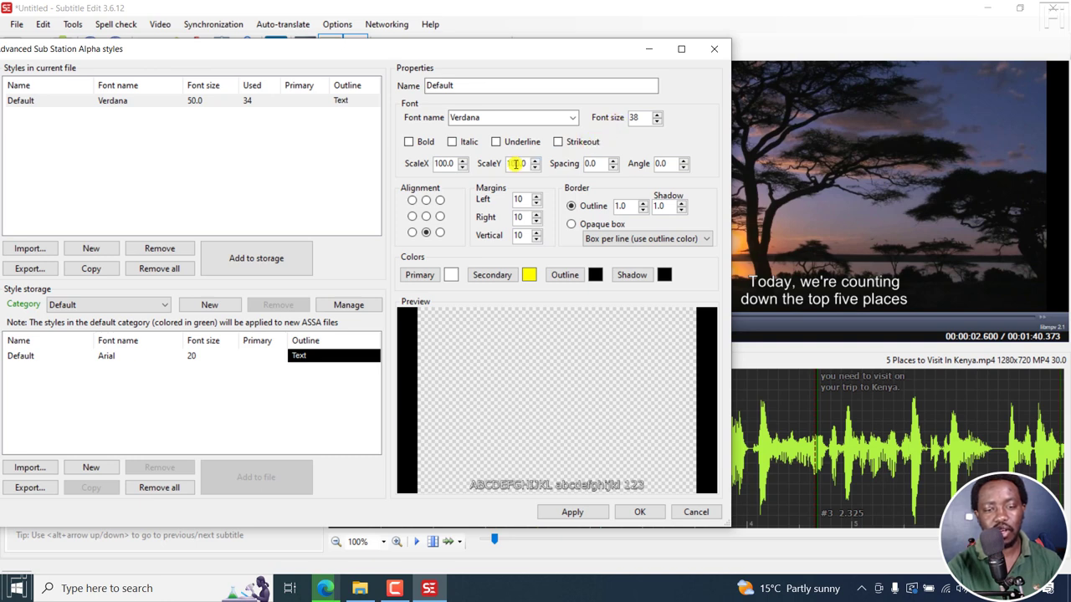
pyautogui.click(407, 145)
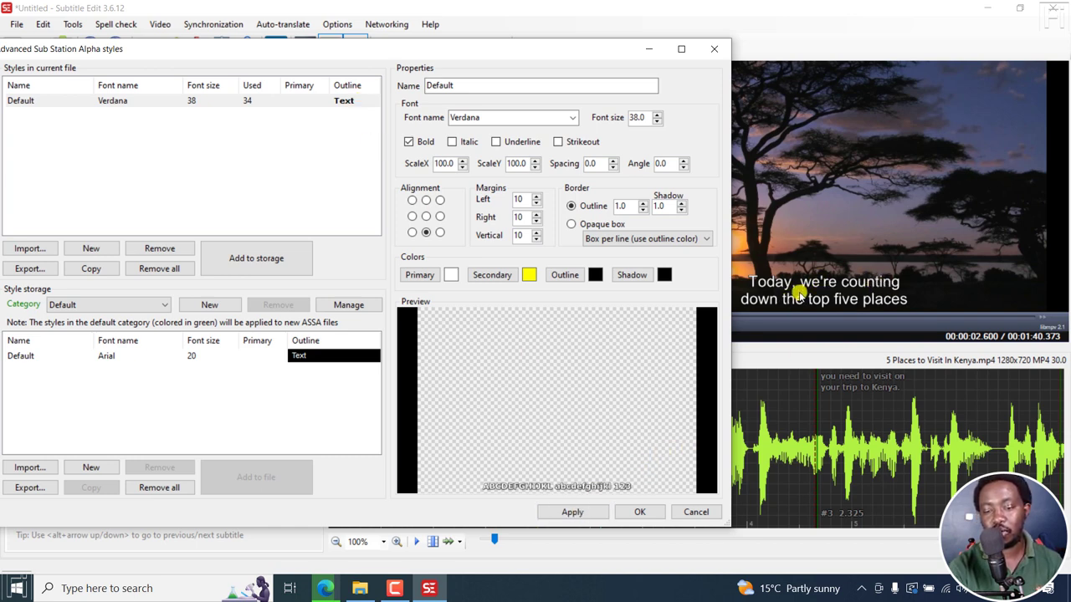
pyautogui.click(574, 512)
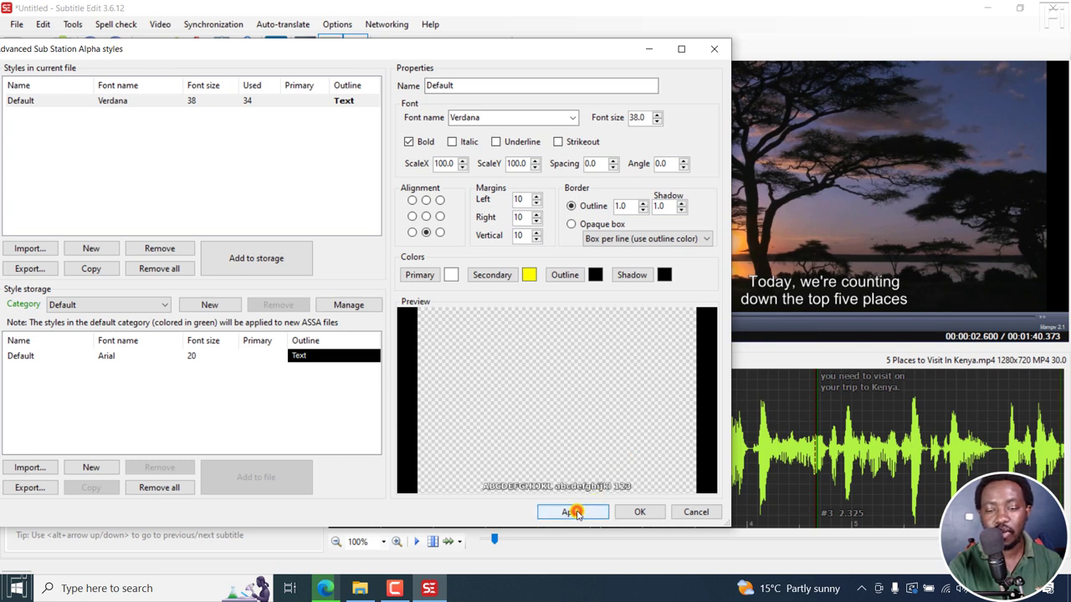
pyautogui.click(577, 507)
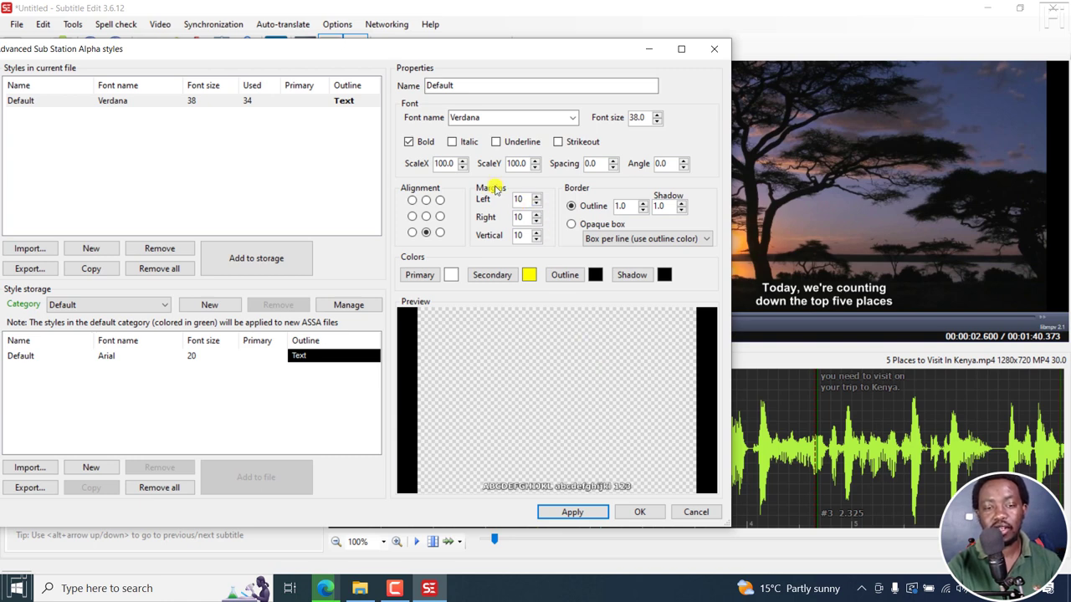
# - Rename the Default style to 'Reusable', apply it, and close the styles dialog
pyautogui.doubleClick(469, 86)
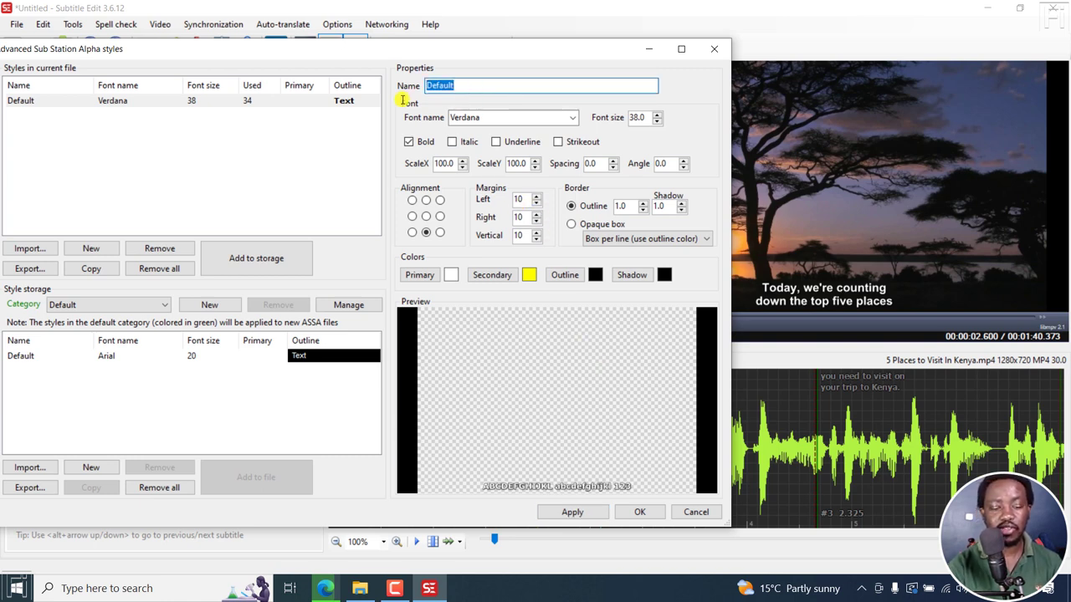
pyautogui.write('Reusable')
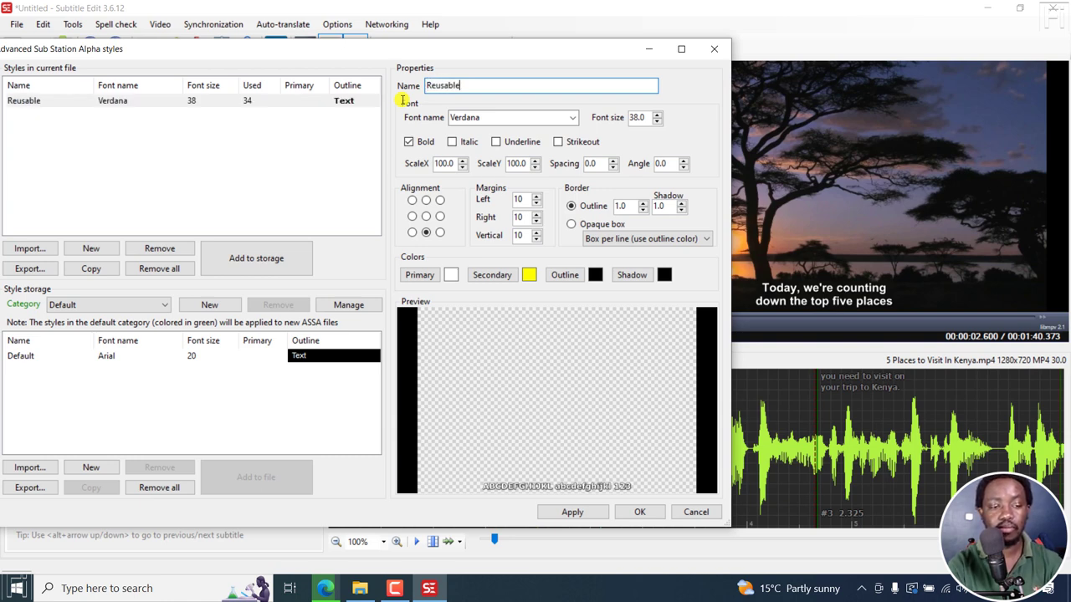
pyautogui.click(573, 516)
pyautogui.click(650, 515)
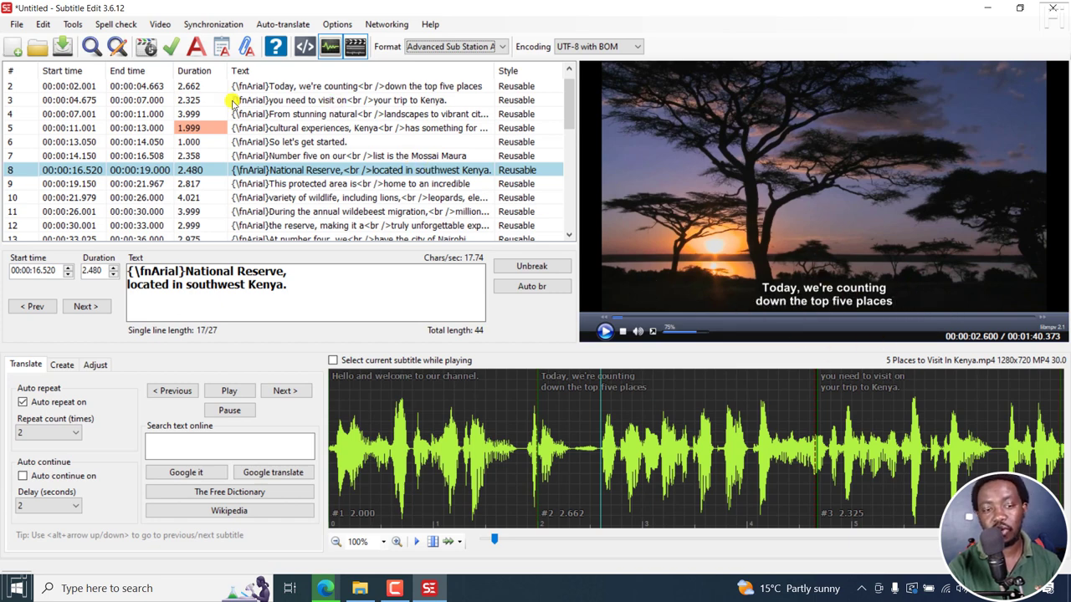
# - Open the burned-in subtitle video settings and preview the styled subtitles on the video
pyautogui.click(161, 26)
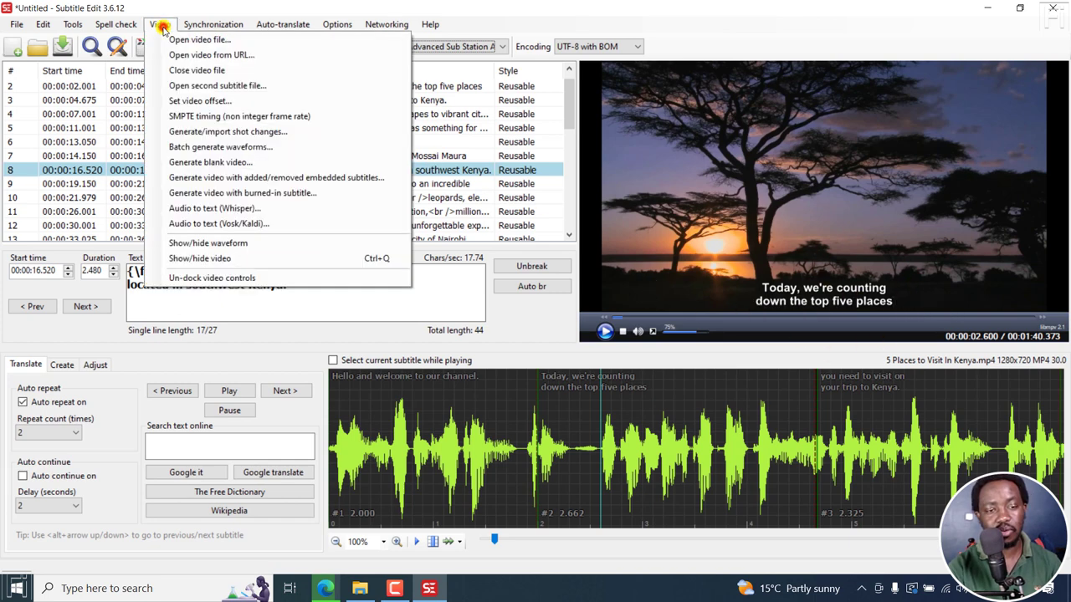
pyautogui.click(221, 191)
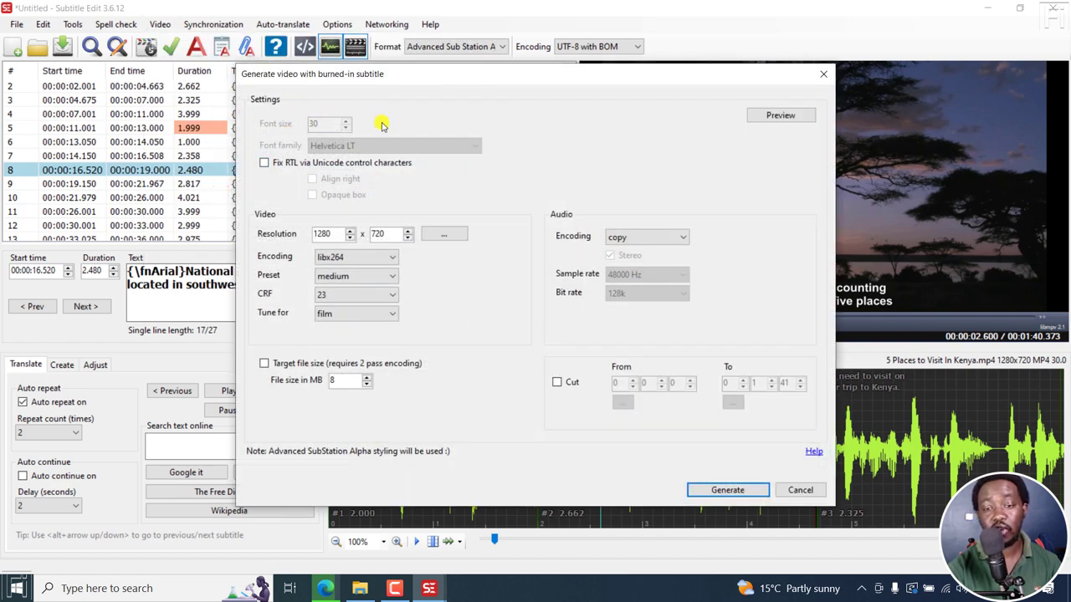
pyautogui.click(779, 118)
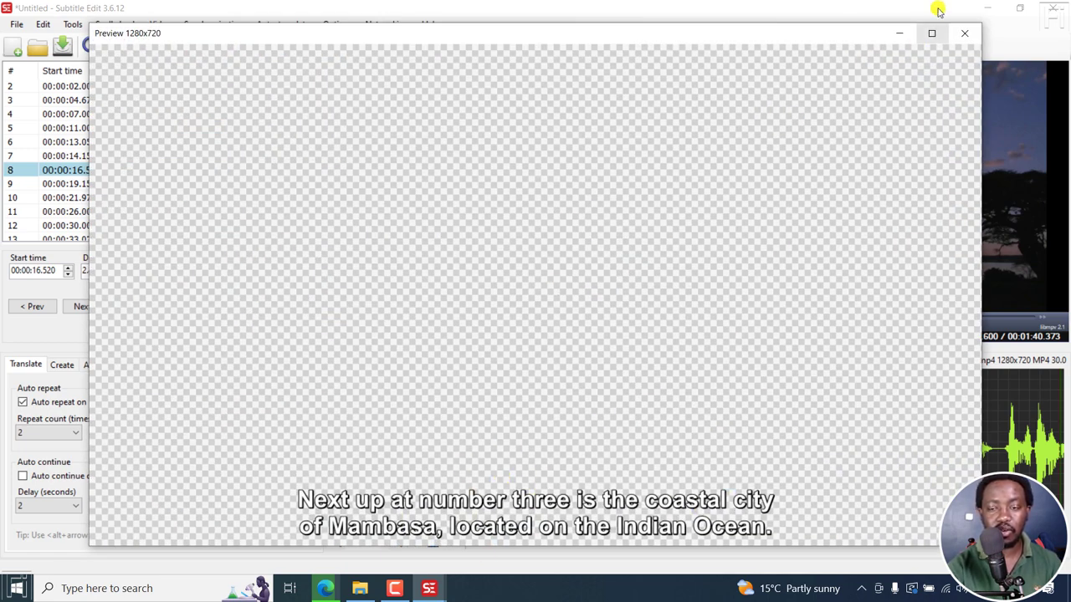
pyautogui.click(963, 33)
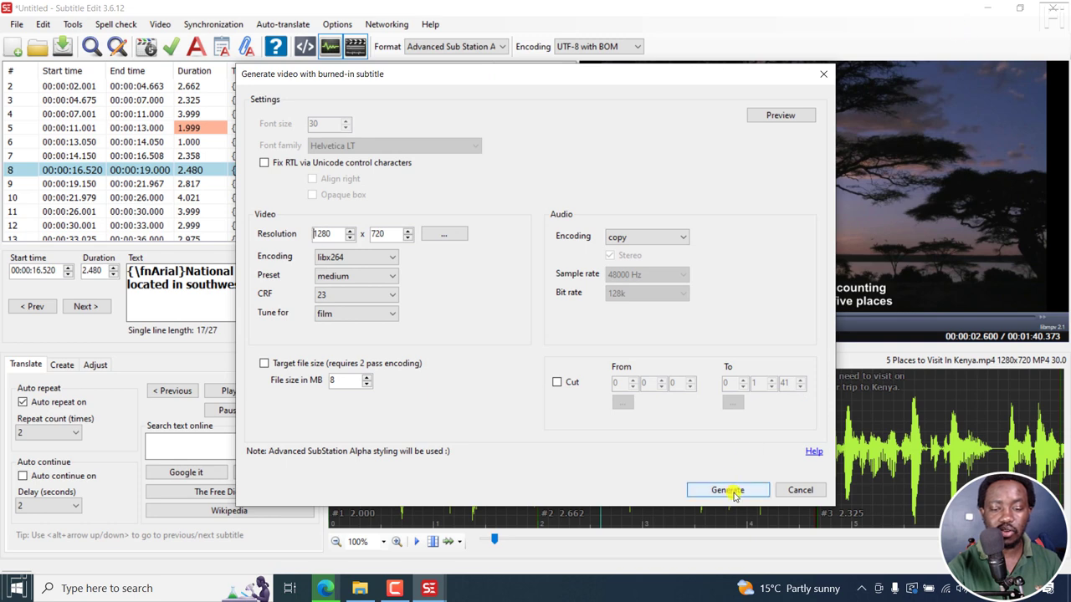
# - Close the burn-in settings and convert the subtitles to SubRip (.srt)
pyautogui.click(825, 77)
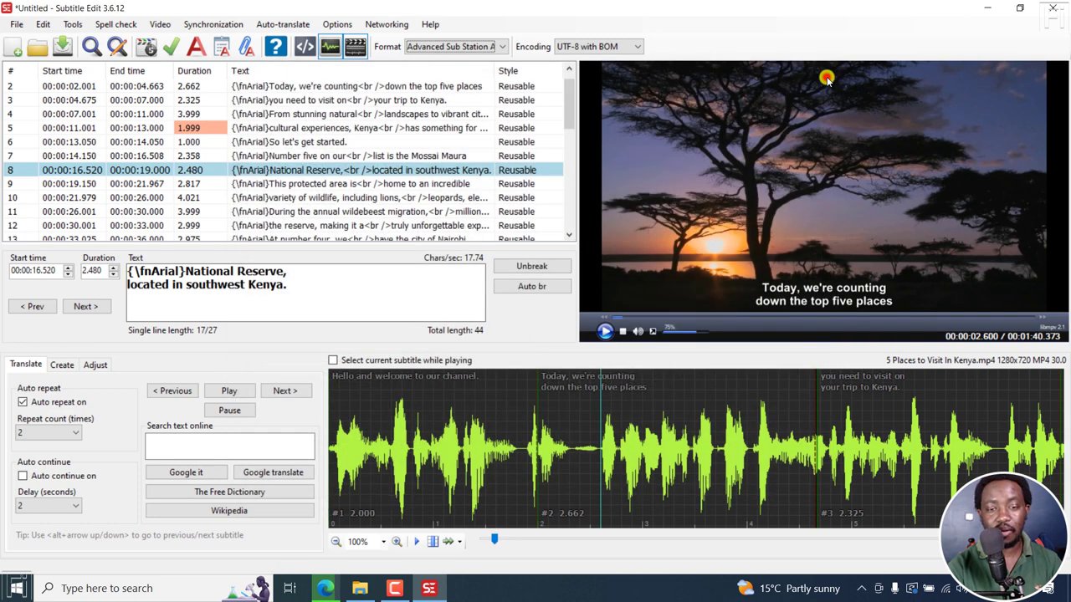
pyautogui.click(160, 25)
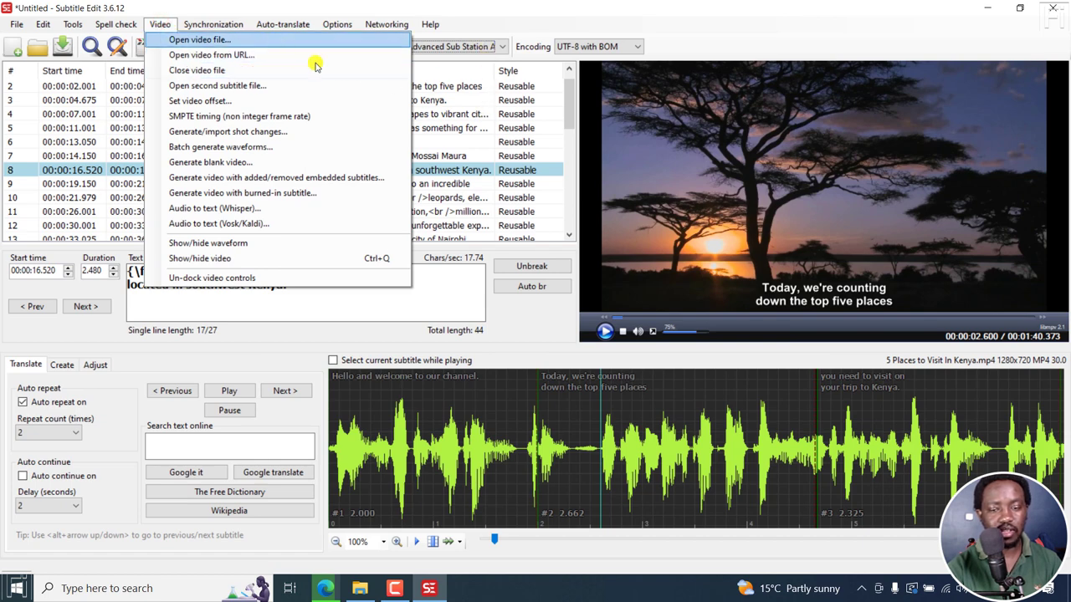
pyautogui.click(523, 183)
pyautogui.click(456, 46)
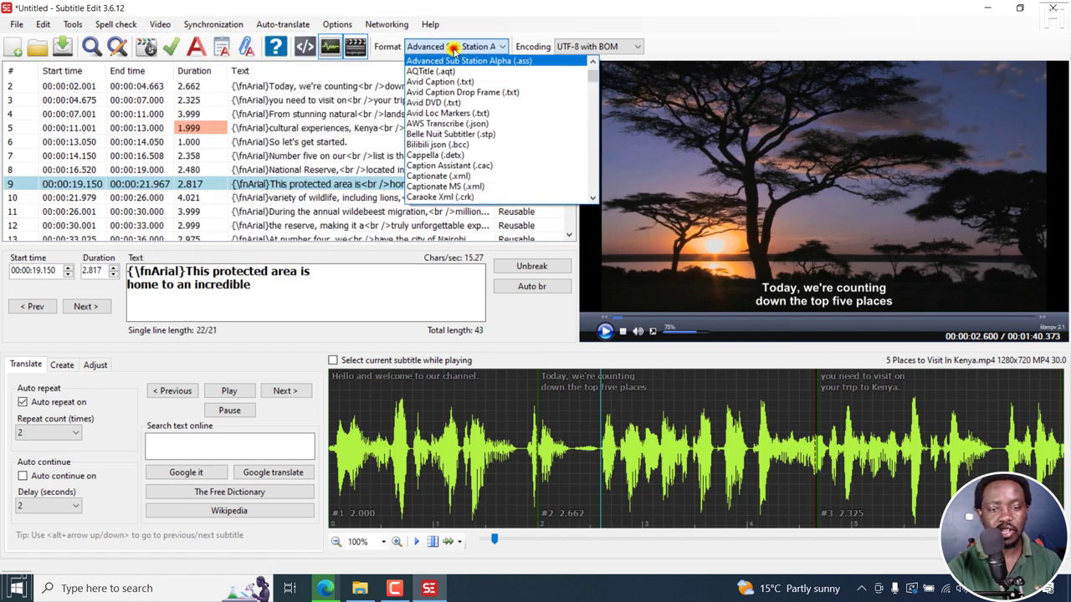
pyautogui.scroll(-1, 471, 140)
pyautogui.moveTo(592, 77); pyautogui.dragTo(591, 62)
pyautogui.click(432, 62)
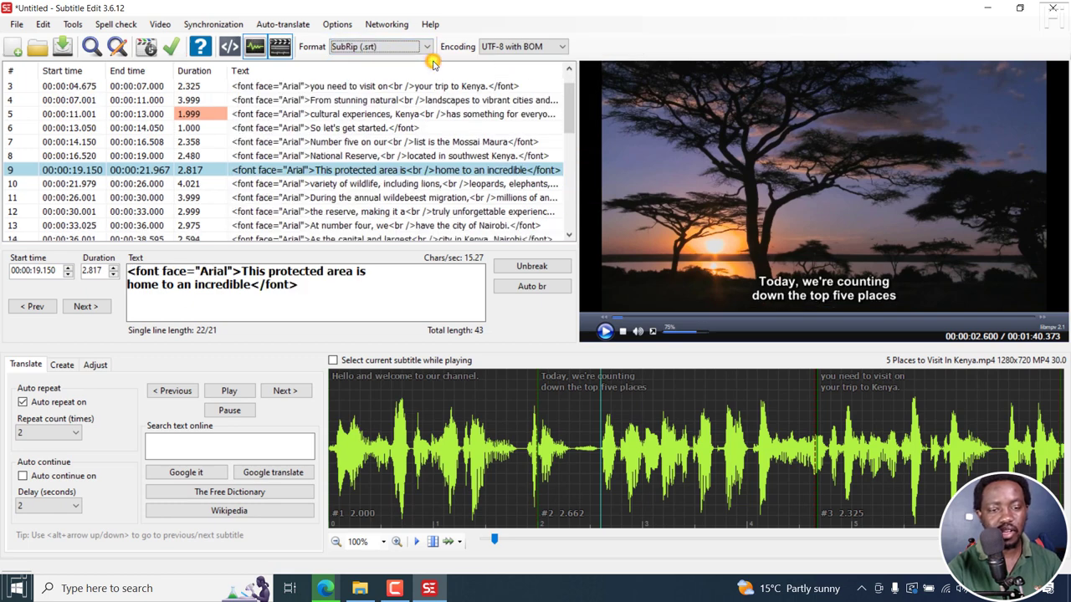
# - Switch the subtitle format back to Advanced Sub Station Alpha, keeping the Reusable style
pyautogui.click(350, 84)
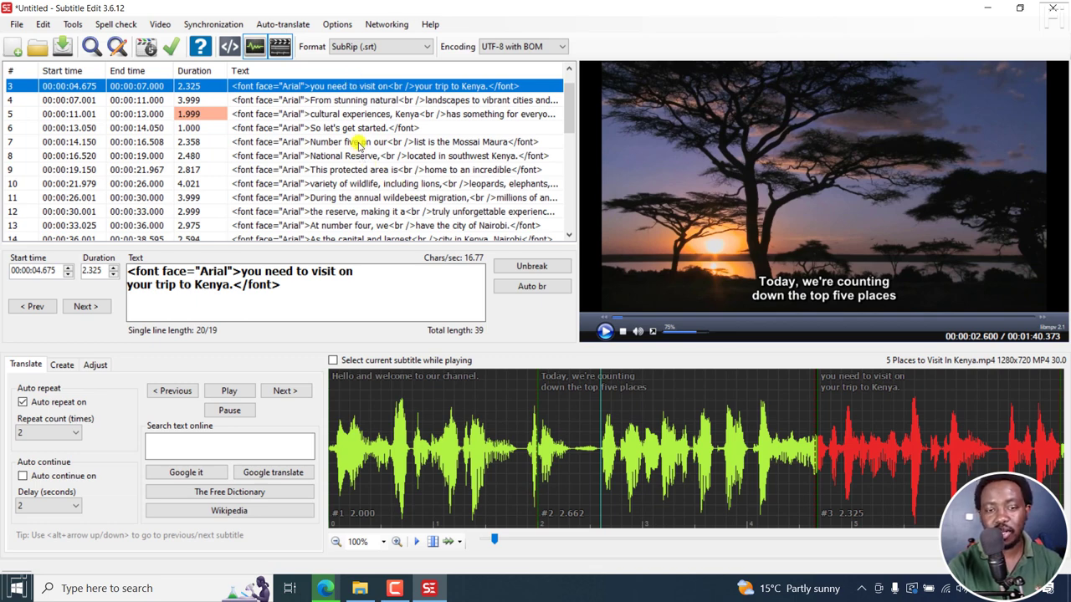
pyautogui.click(373, 48)
pyautogui.click(429, 146)
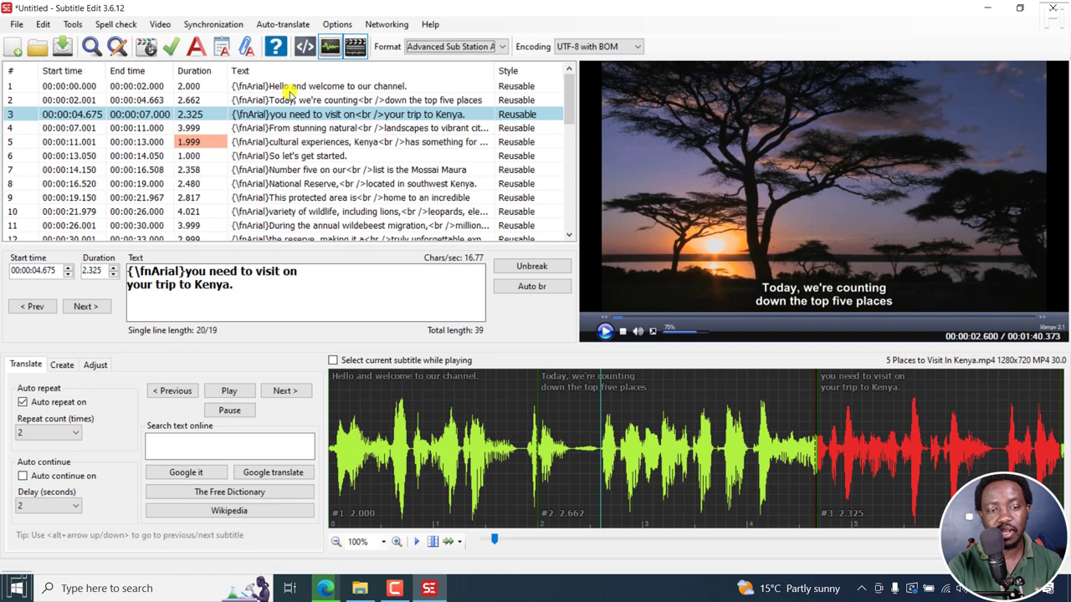
pyautogui.click(195, 47)
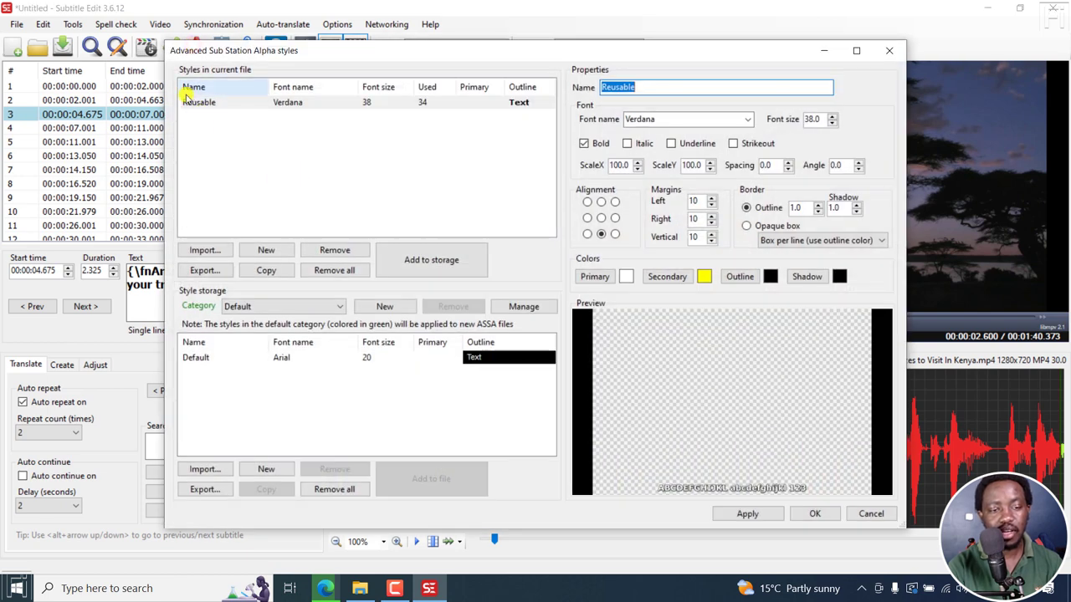
pyautogui.click(204, 112)
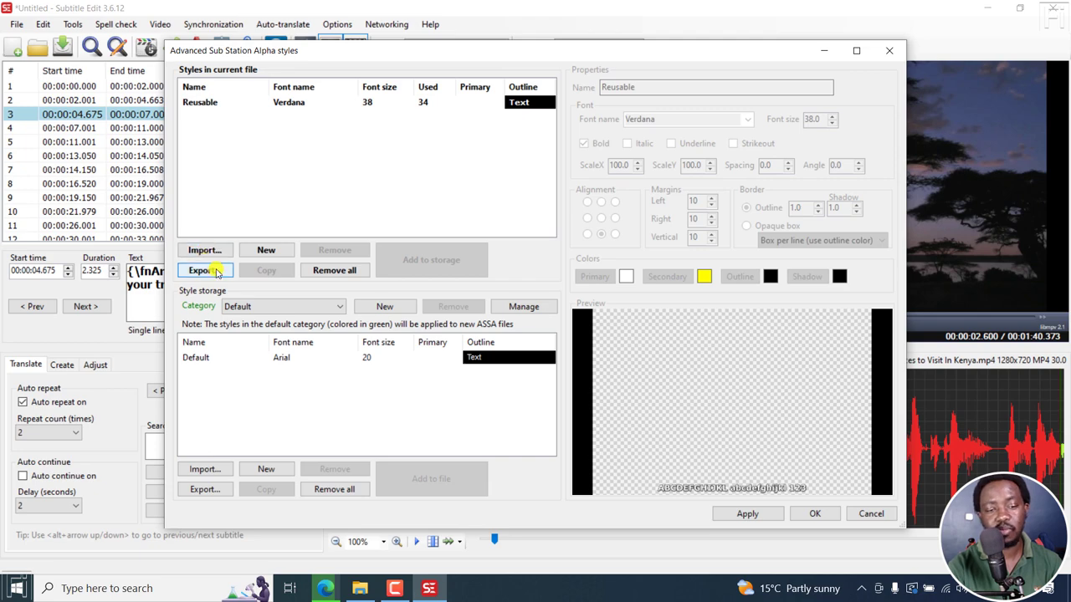
pyautogui.click(871, 516)
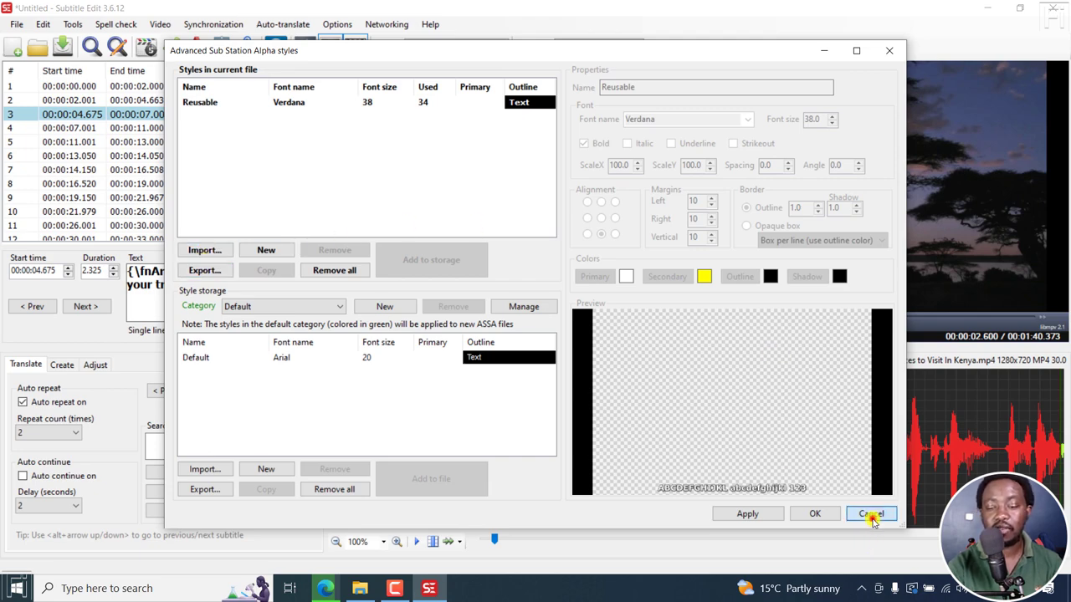